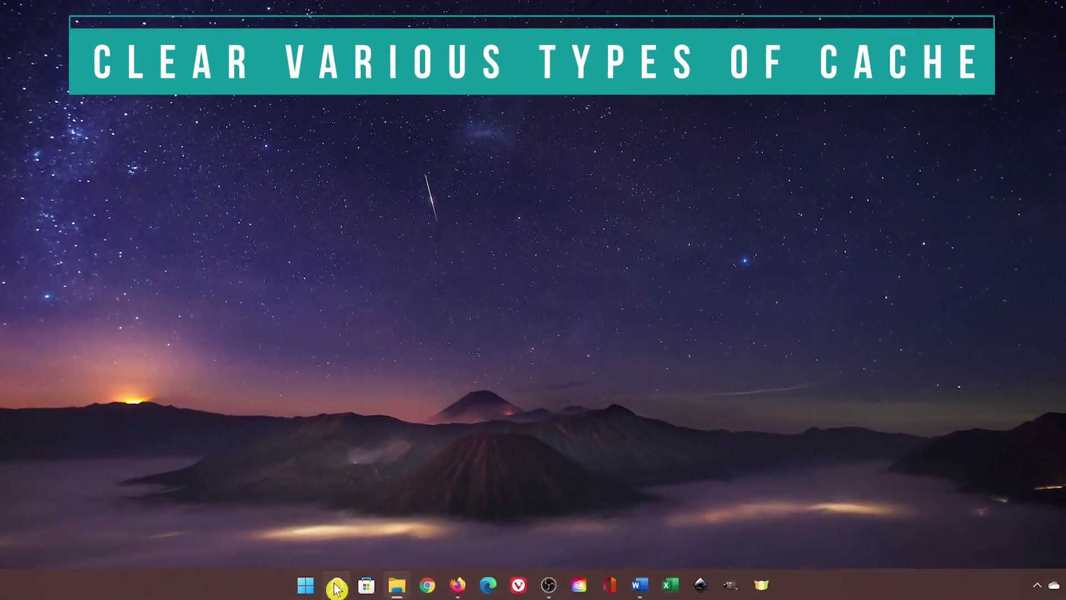
Launch Disk Cleanup from Windows Search and select the OS (C:) drive
mouse_move(373, 589)
click(327, 586)
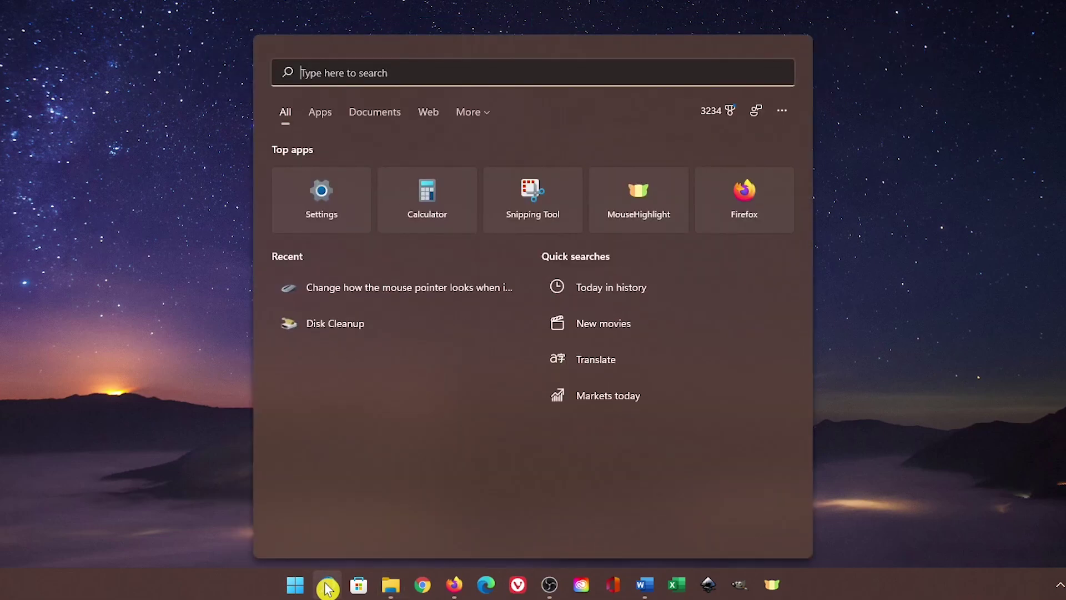
text(disk clea)
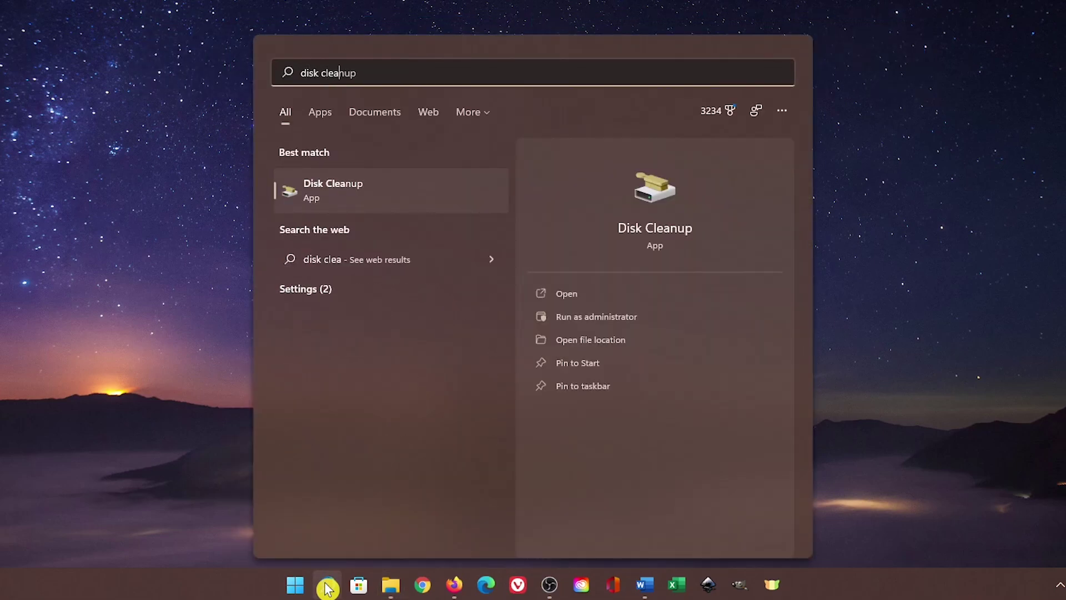
text(nup)
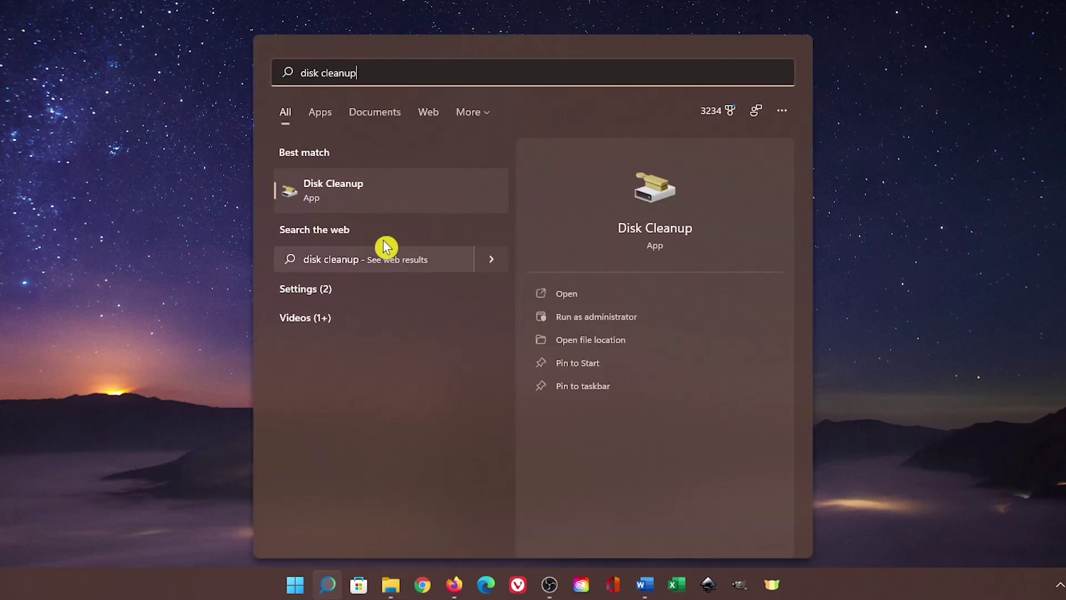
click(390, 193)
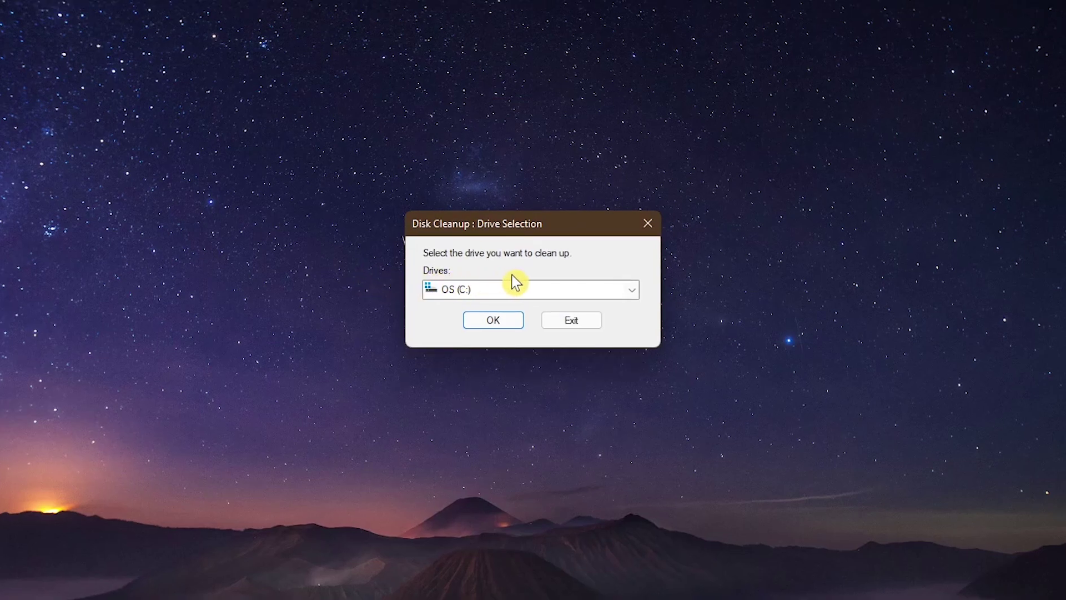
click(640, 295)
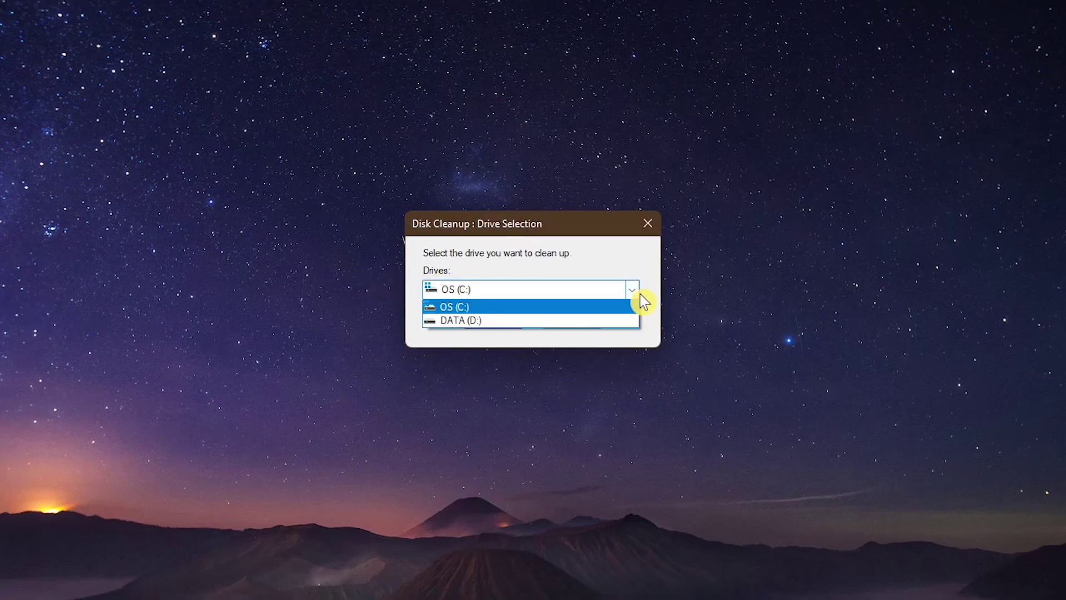
click(578, 307)
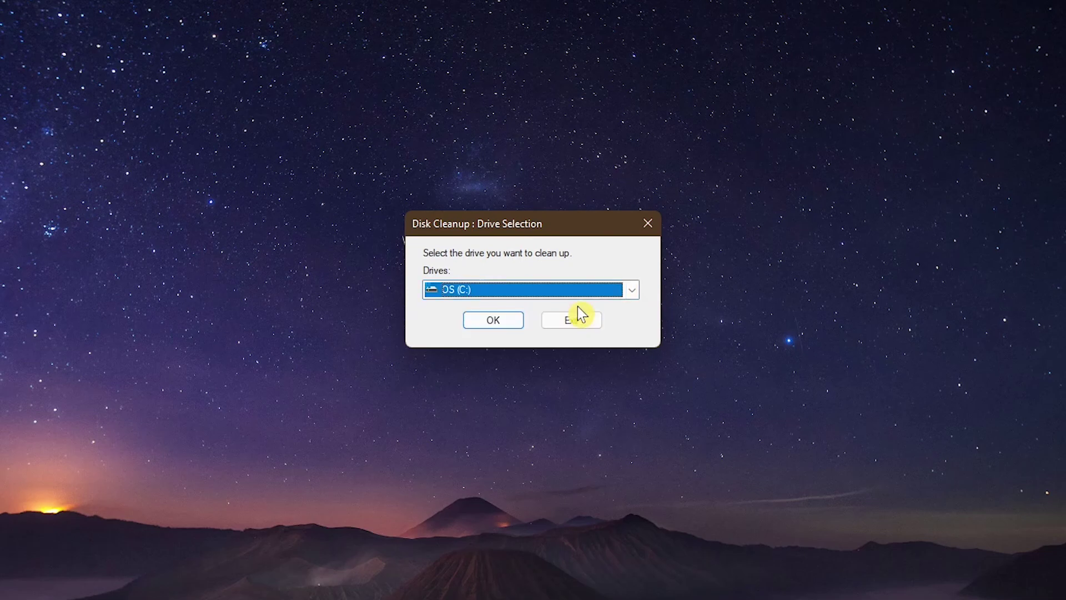
Tick DirectX Shader Cache, Delivery Optimization Files and Recycle Bin, then permanently delete the ~217 MB on OS (C:)
click(492, 320)
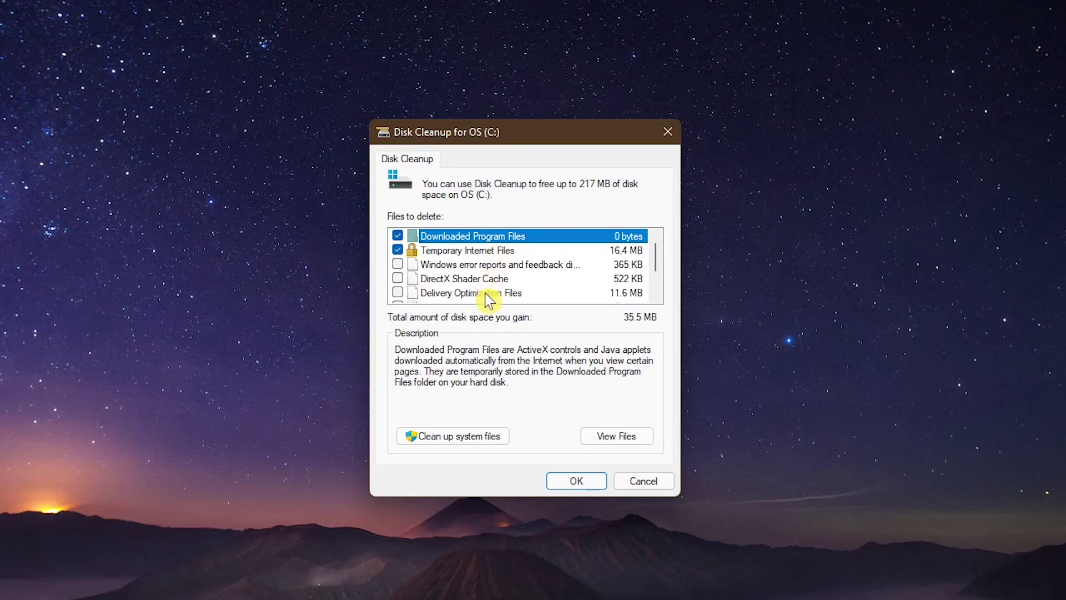
click(397, 278)
click(397, 293)
scroll(439, 297, down, 1)
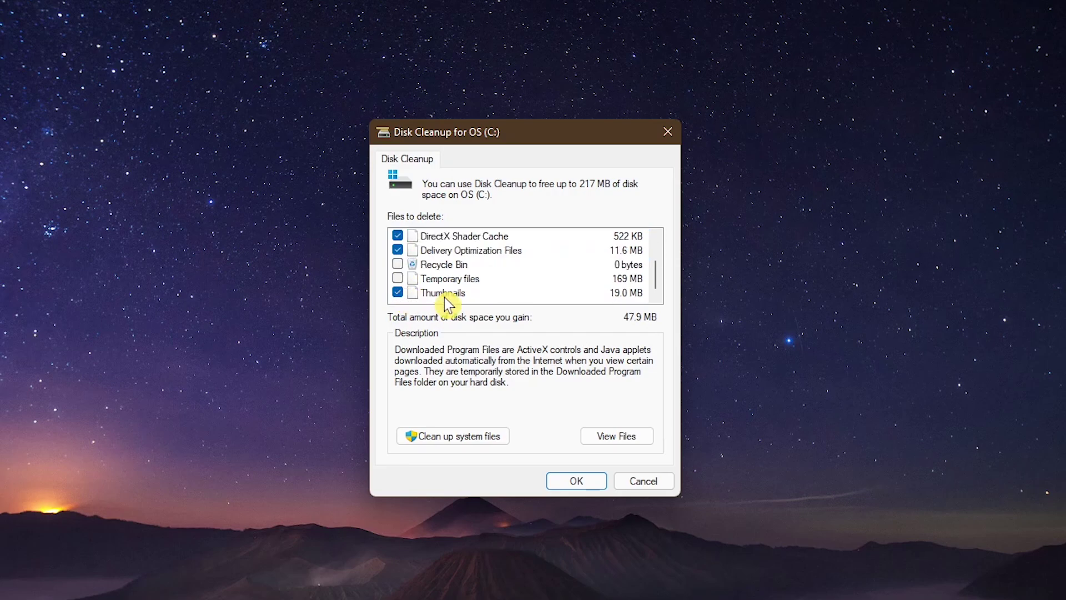
click(405, 266)
click(400, 265)
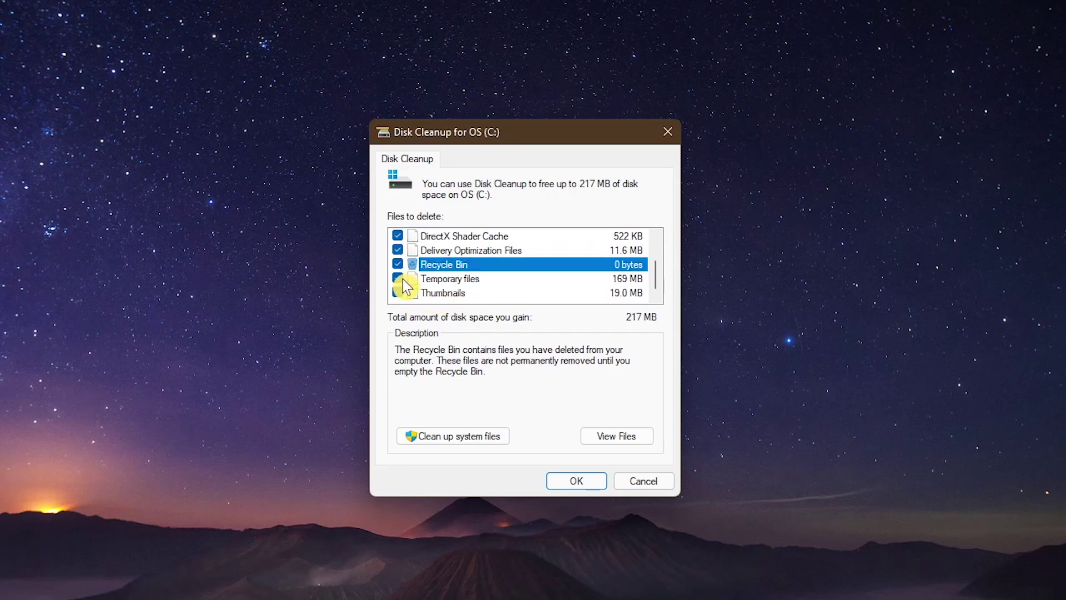
click(577, 481)
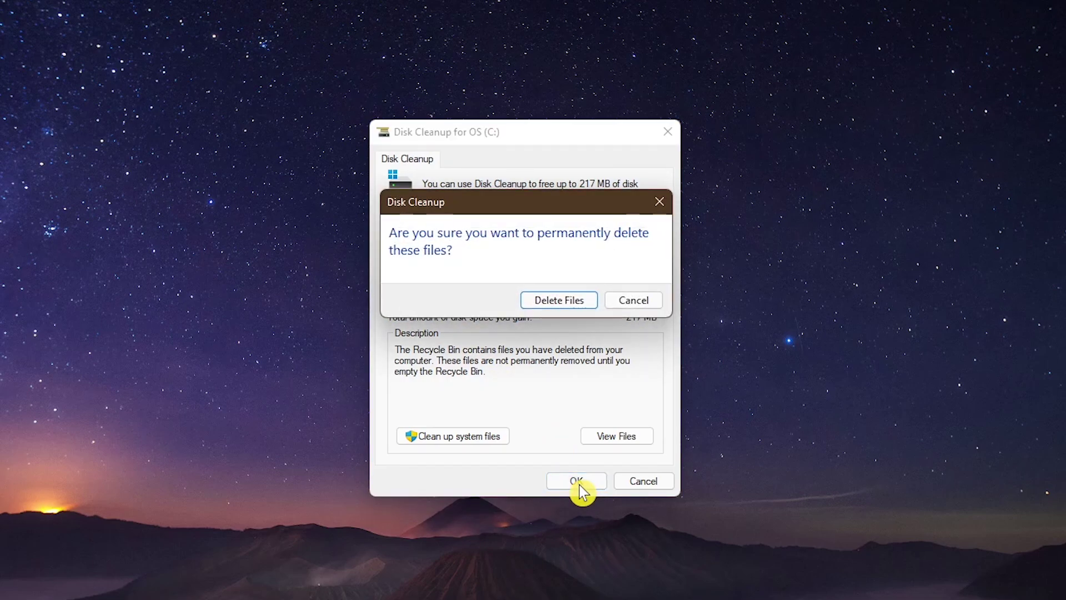
click(559, 300)
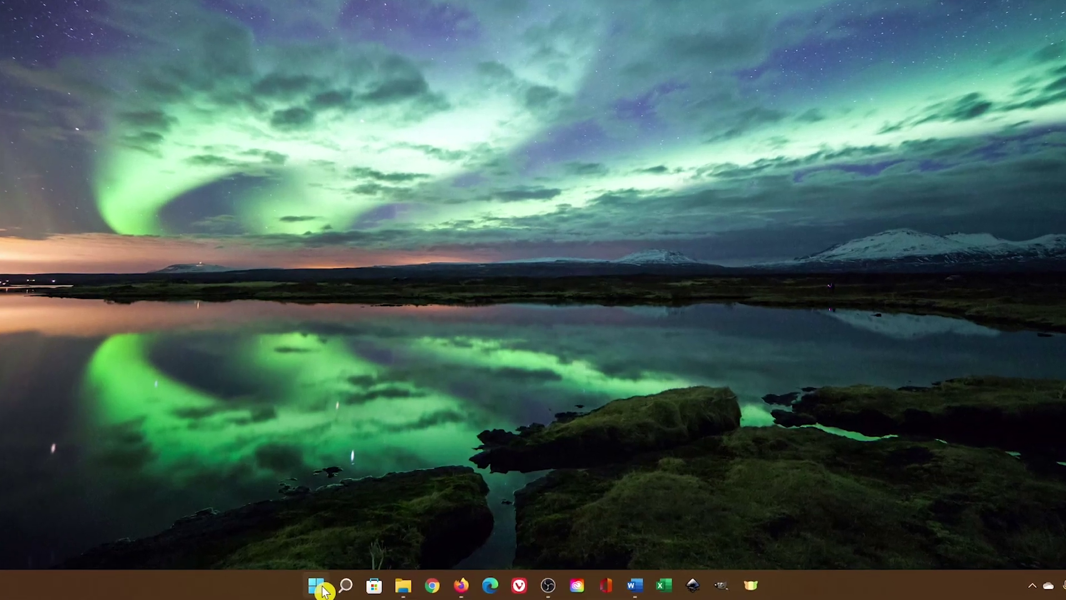
Run ipconfig /flushdns in Windows Terminal to flush the DNS Resolver Cache
right_click(358, 587)
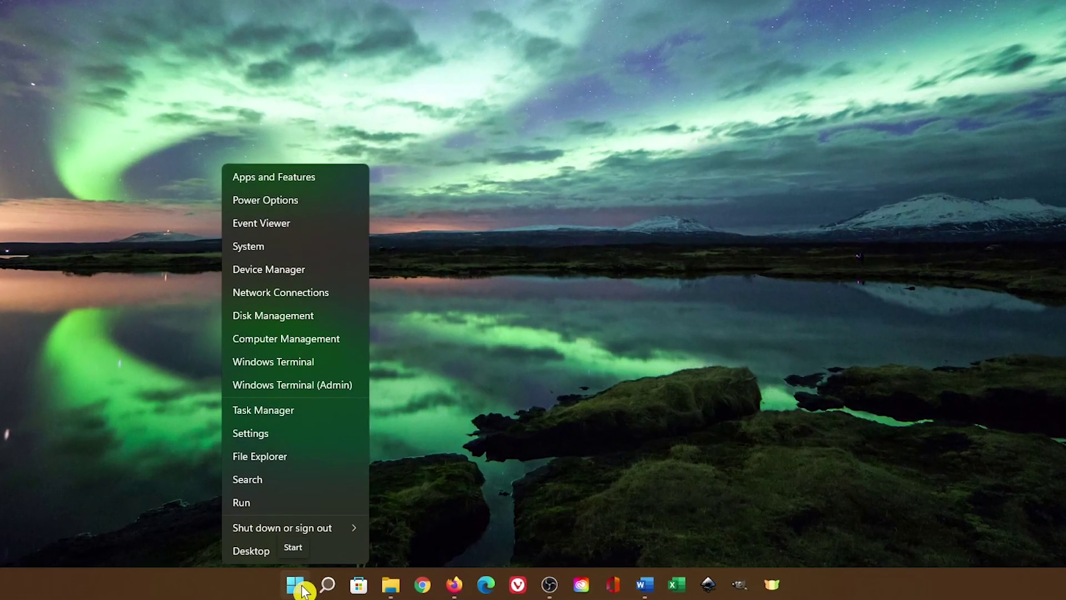
click(324, 368)
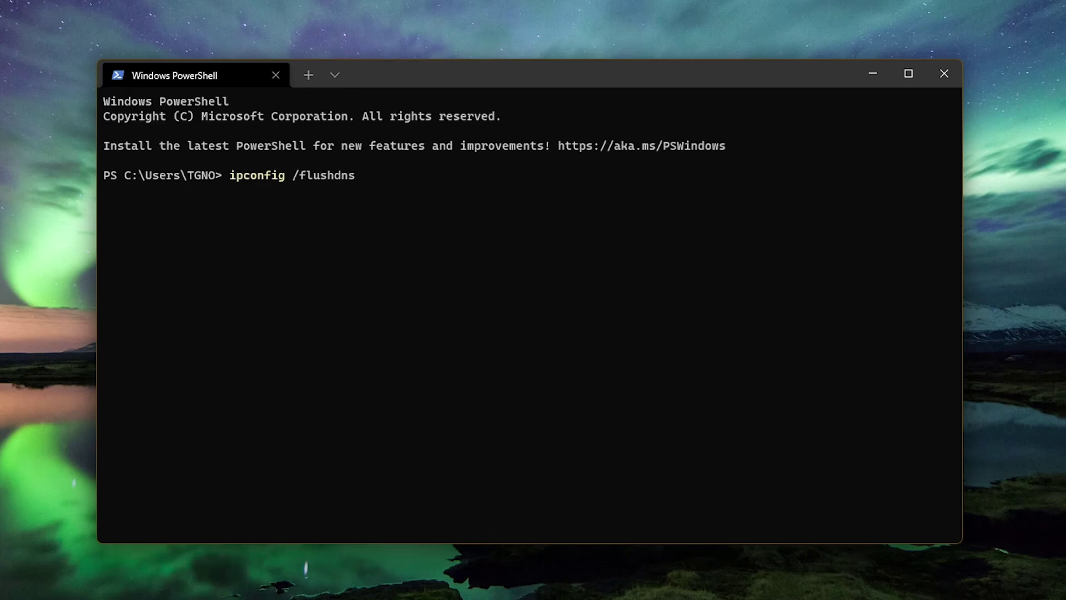
key(Return)
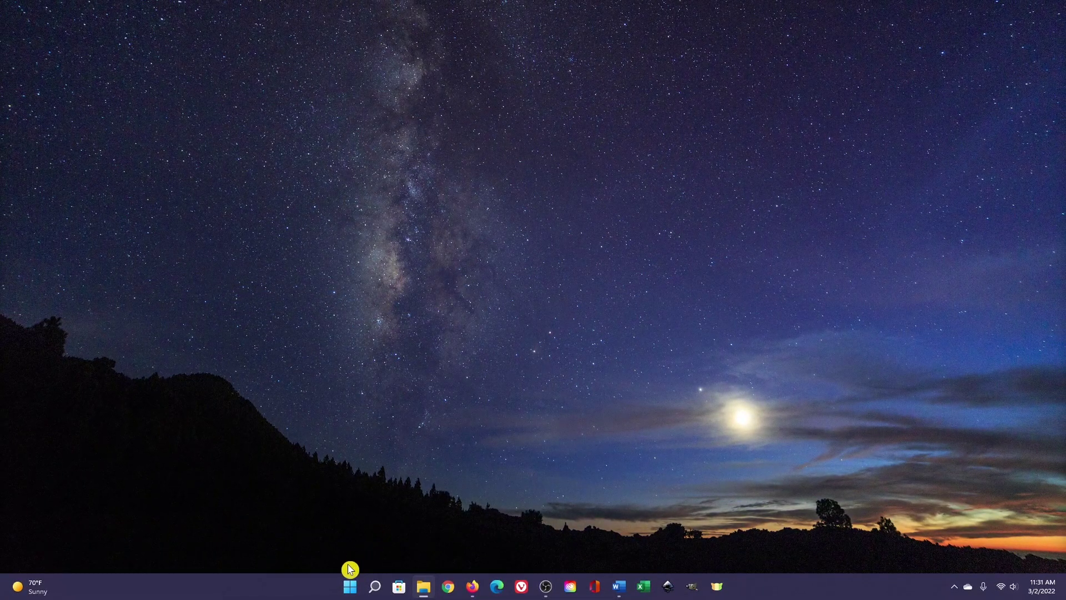
Run wsreset from the Run box to reset the Microsoft Store cache
right_click(350, 586)
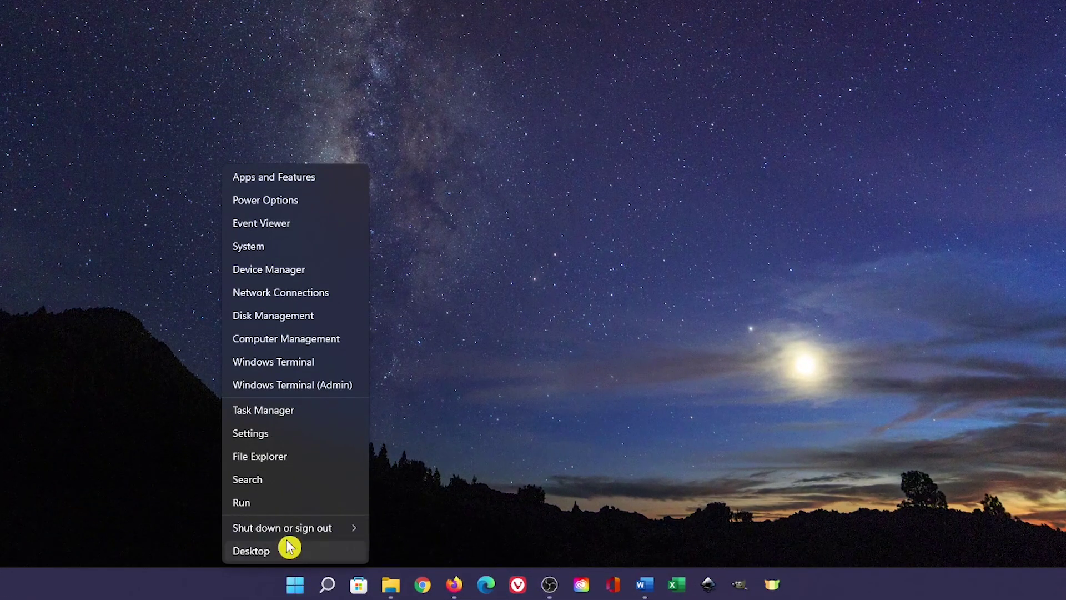
click(287, 510)
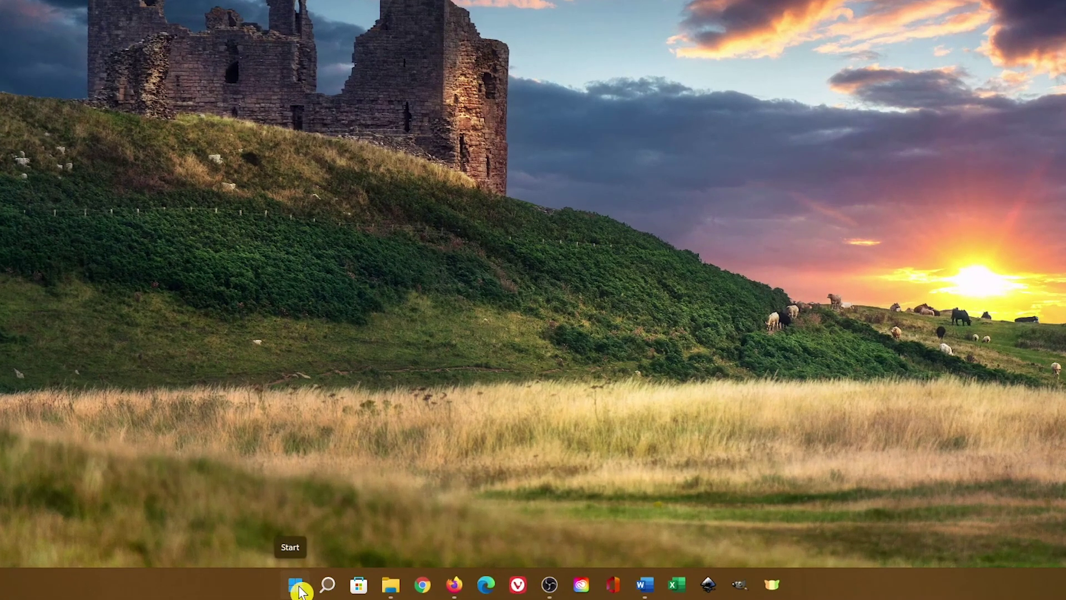
Clear the Location history under Settings > Privacy & security > Location
right_click(350, 585)
click(300, 437)
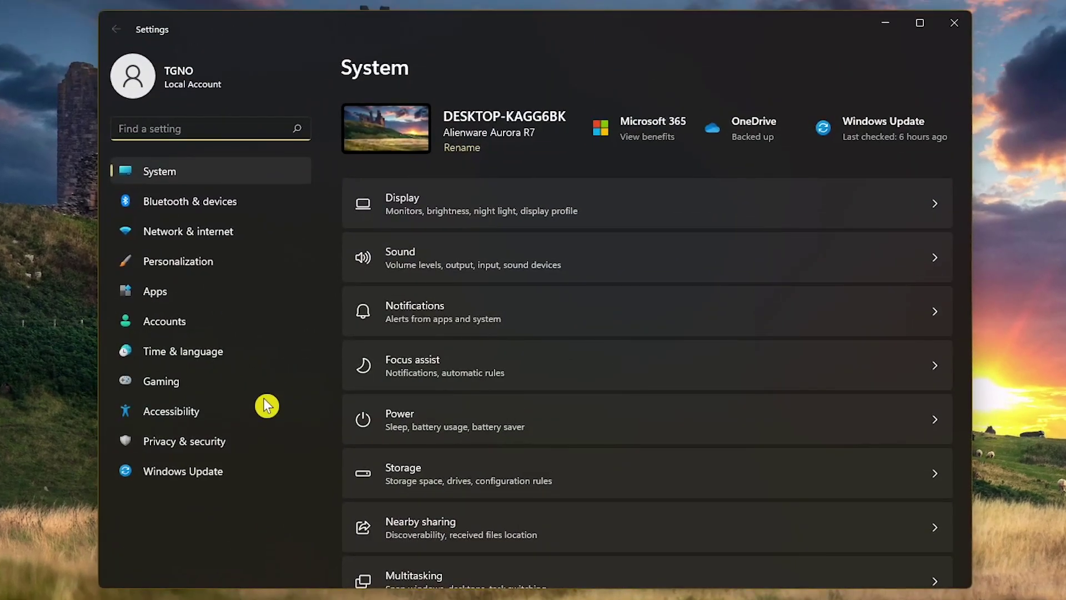
click(261, 450)
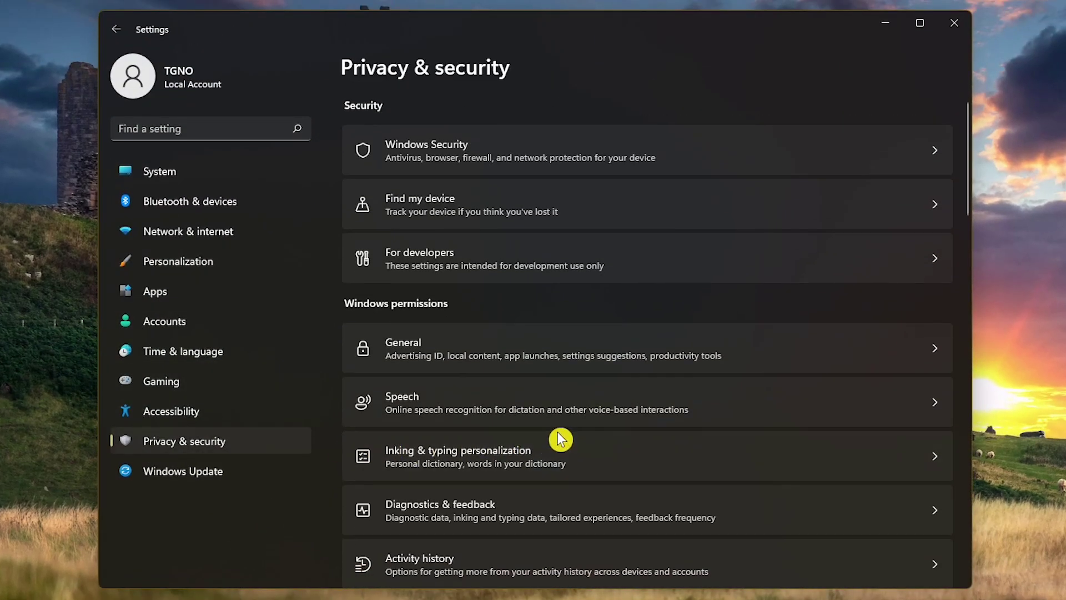
scroll(569, 438, down, 7)
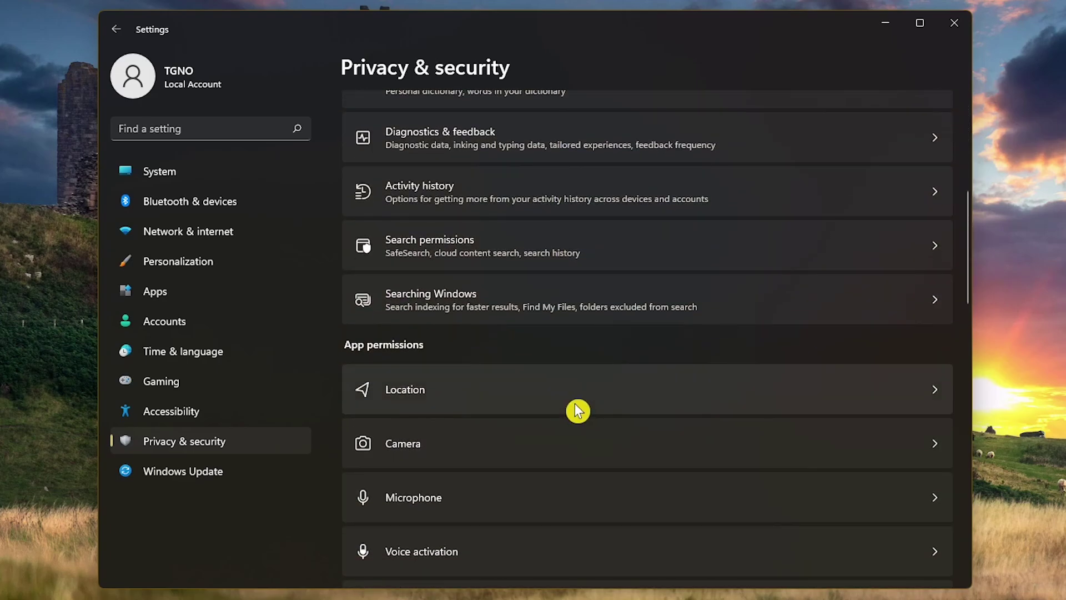
click(576, 410)
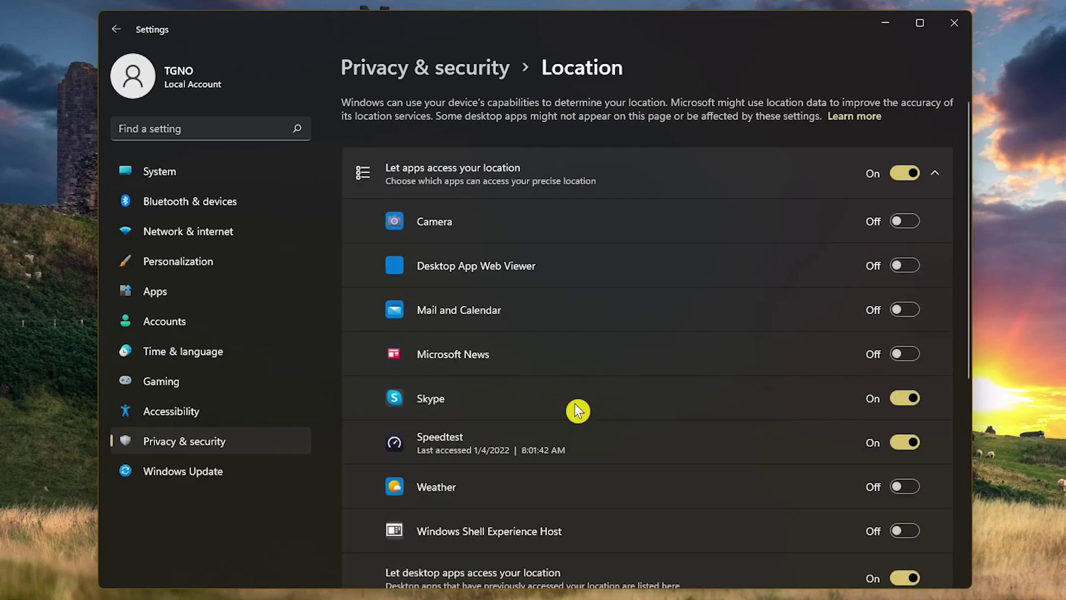
scroll(578, 410, down, 6)
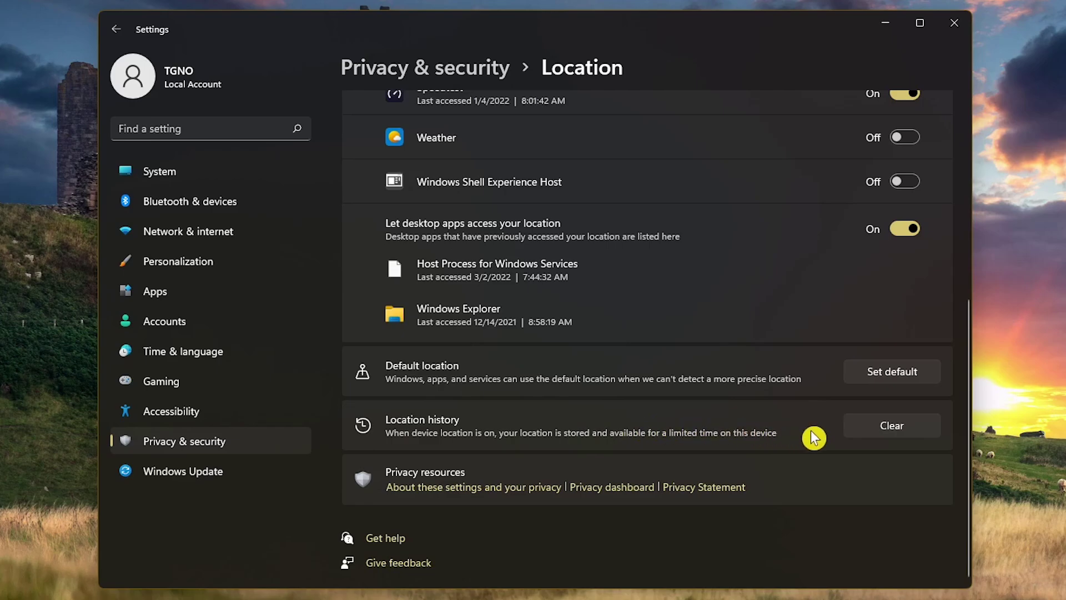
click(903, 433)
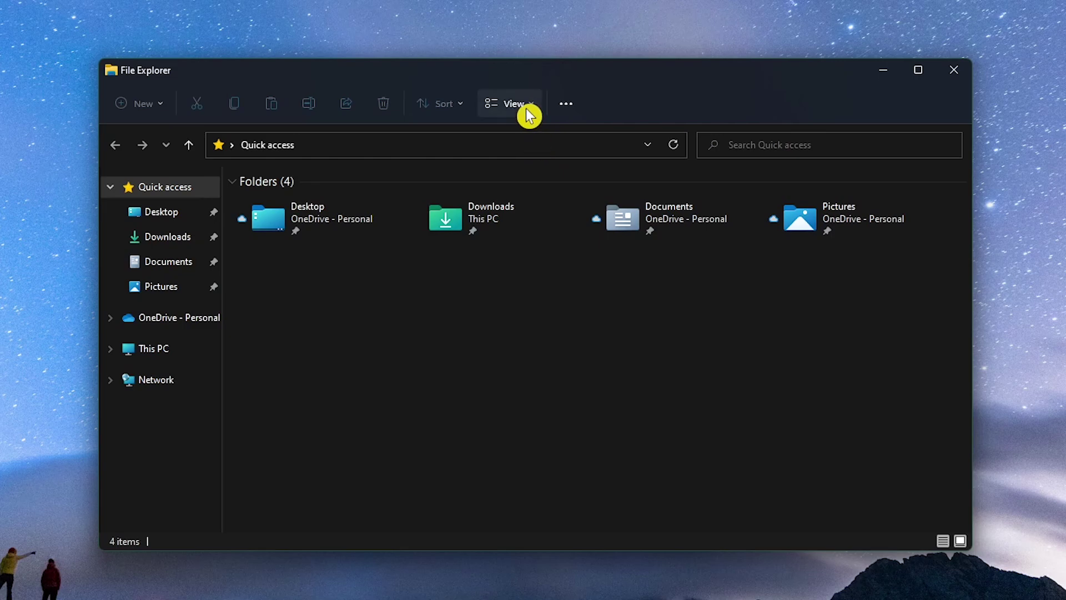
Clear the File Explorer history from Folder Options
click(567, 110)
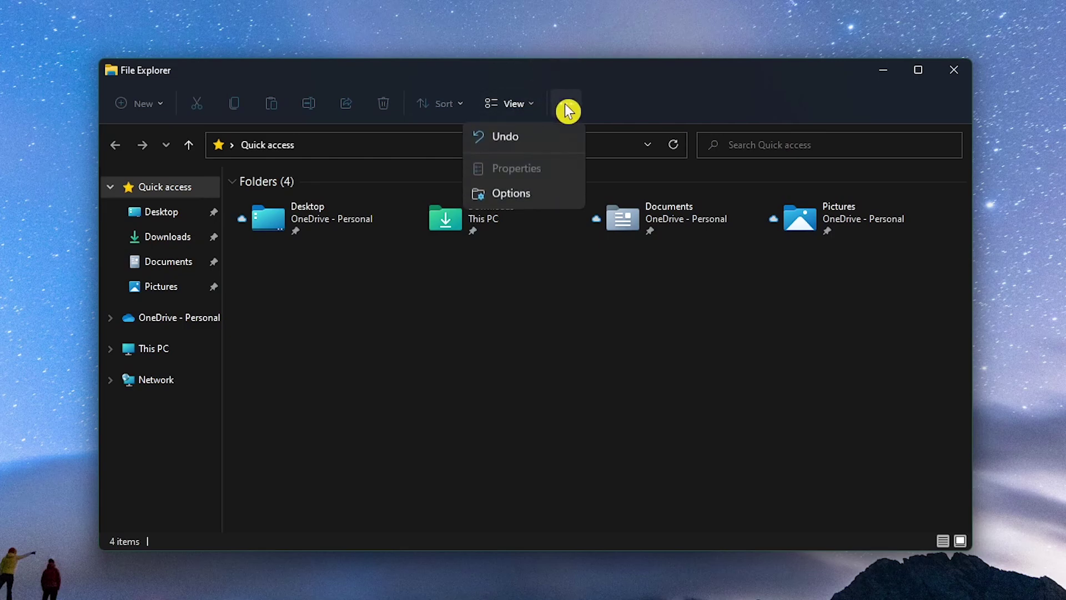
click(560, 199)
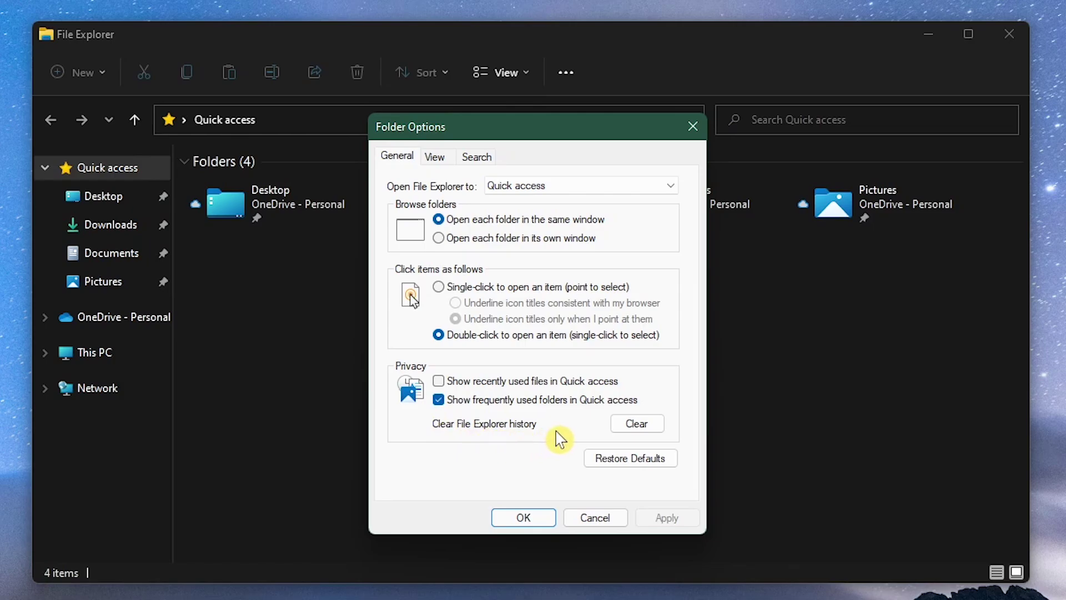
click(645, 432)
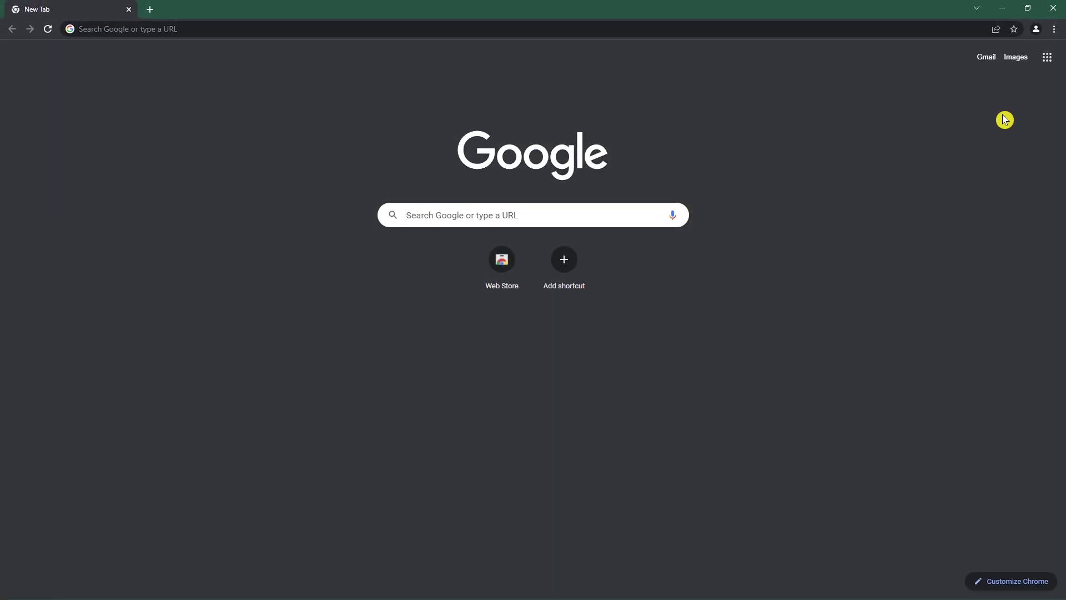
Clear Chrome's cached images and files for All time, keeping browsing history and cookies
click(1057, 41)
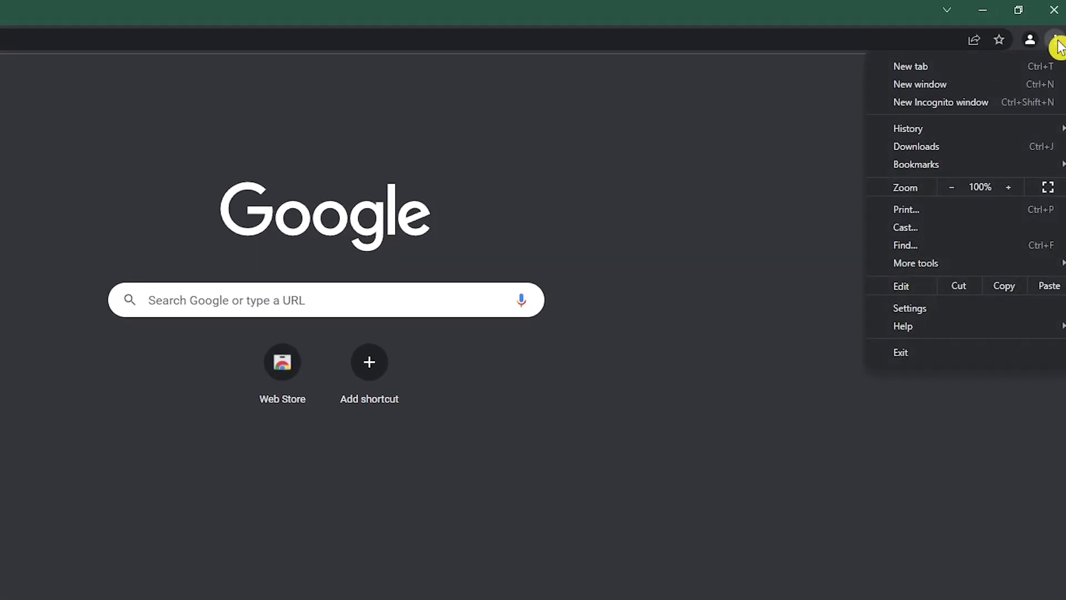
mouse_move(1016, 269)
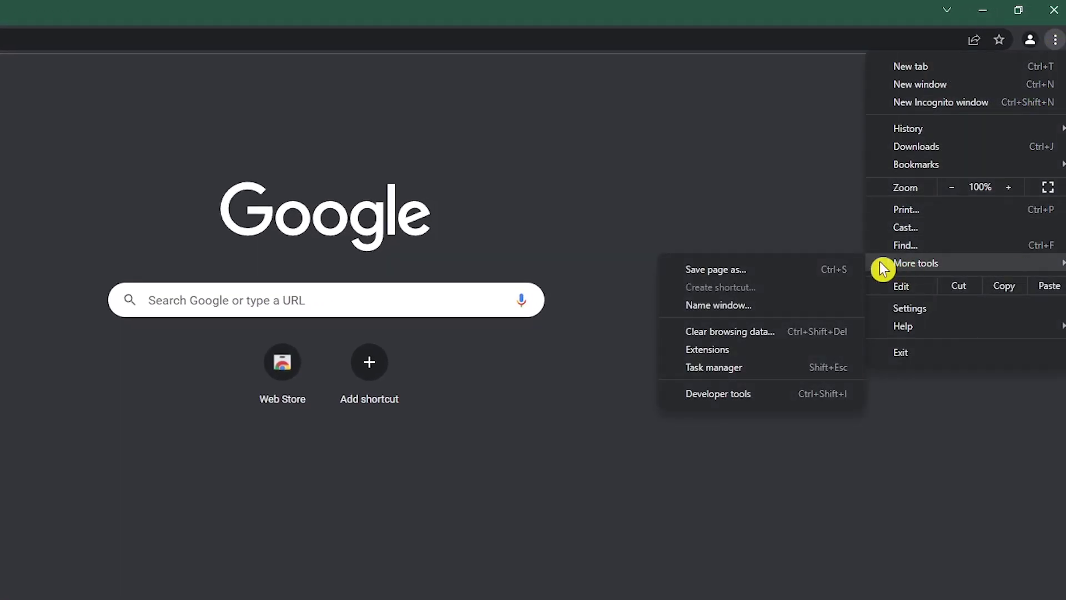
click(757, 333)
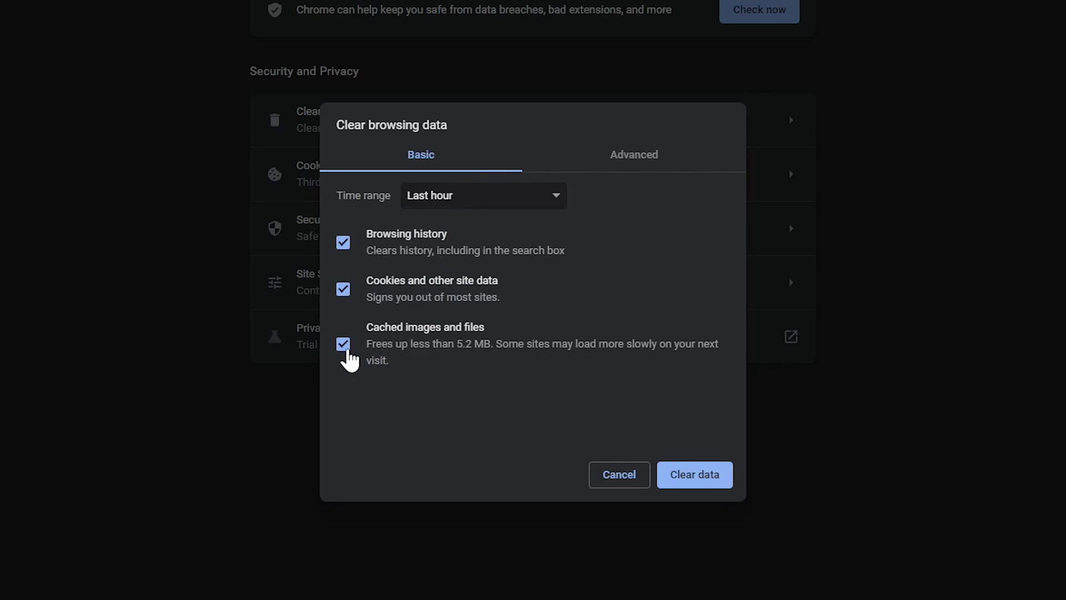
click(345, 287)
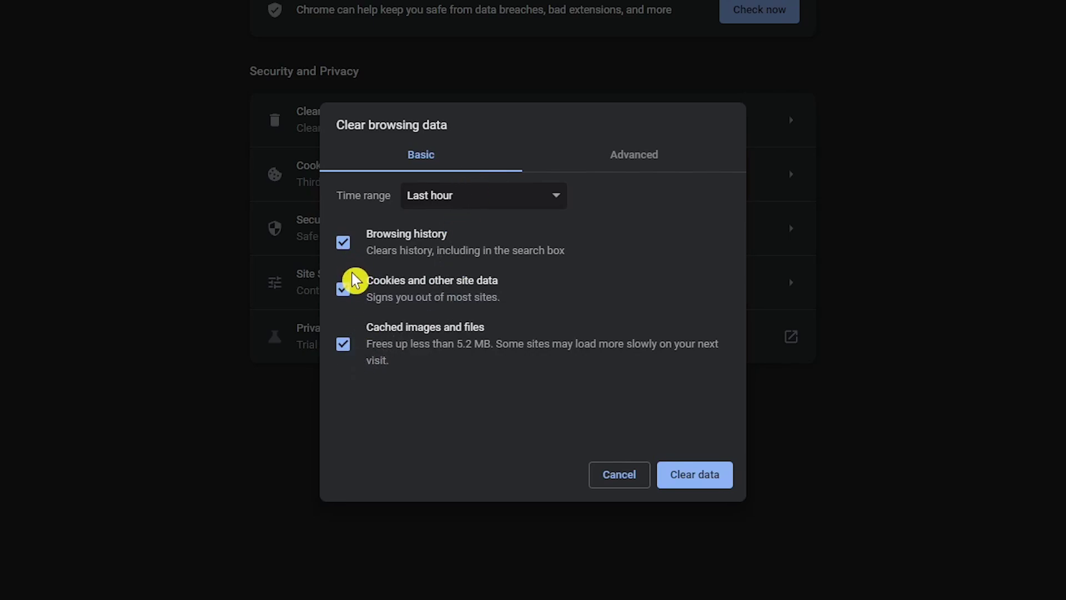
click(344, 288)
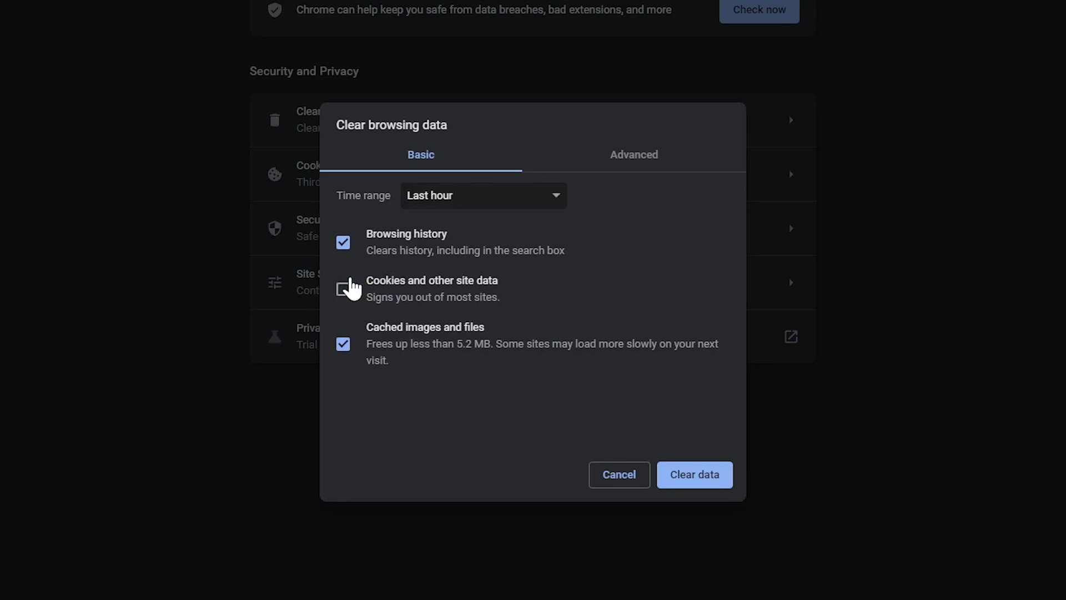
click(350, 246)
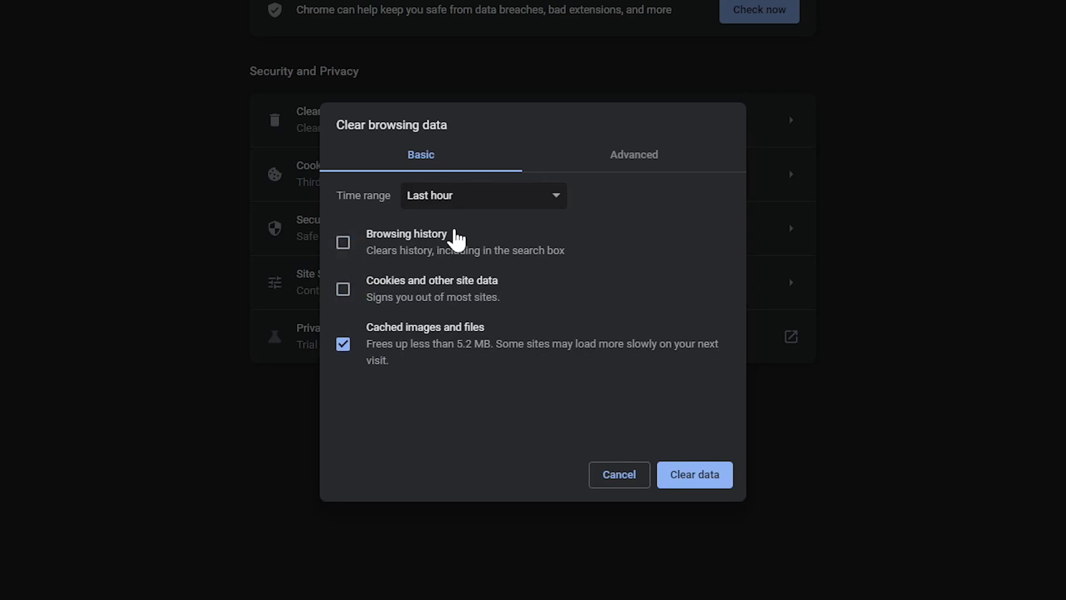
click(496, 203)
drag(498, 207, 499, 272)
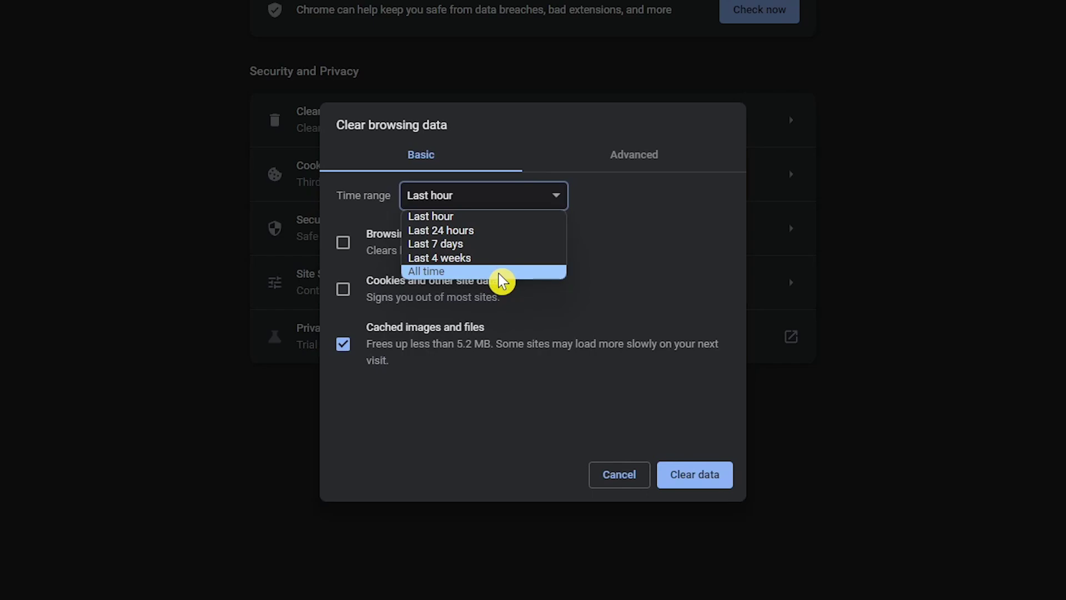
click(500, 272)
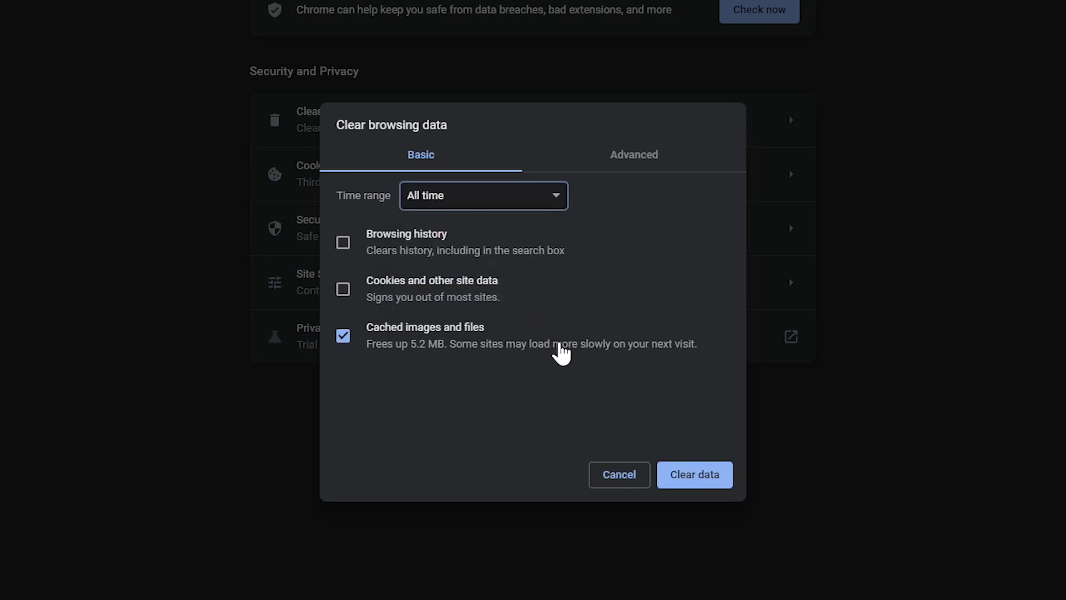
click(675, 478)
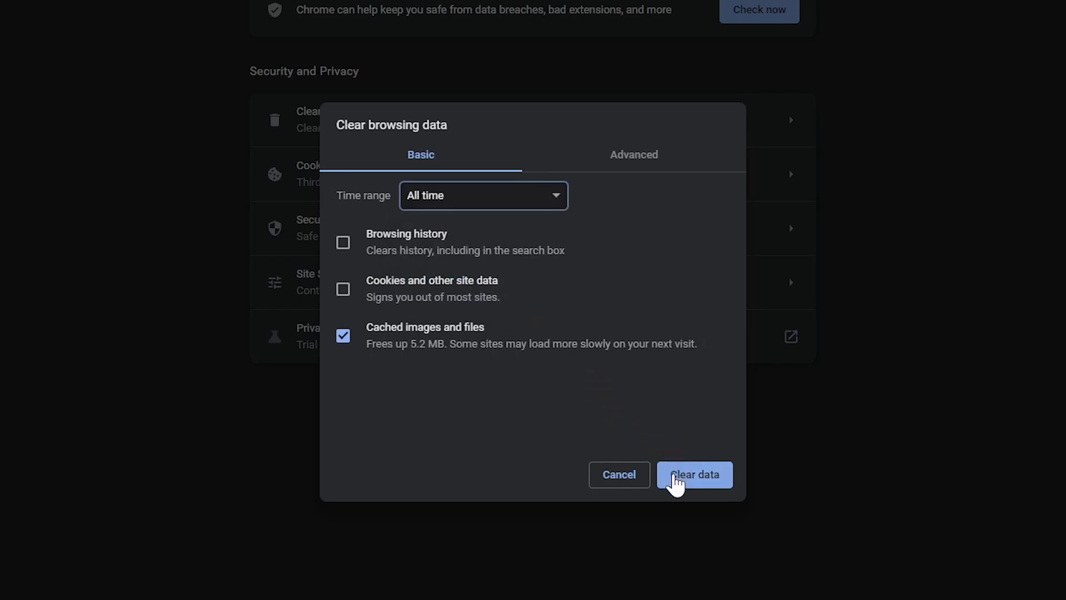
click(675, 477)
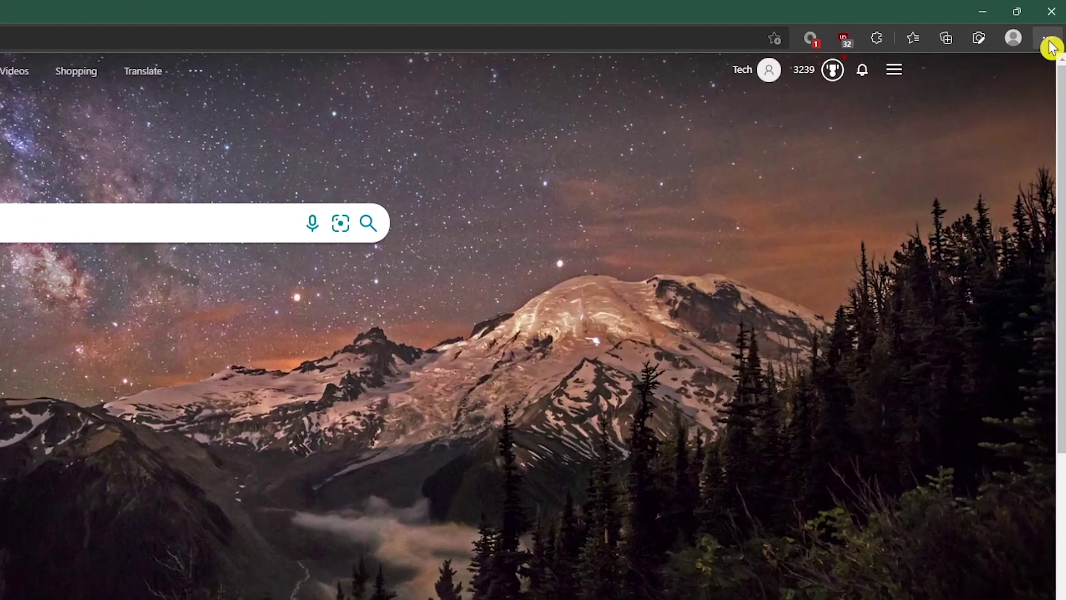
Clear Edge's cached images and files for All time, keeping download history and cookies
click(1054, 28)
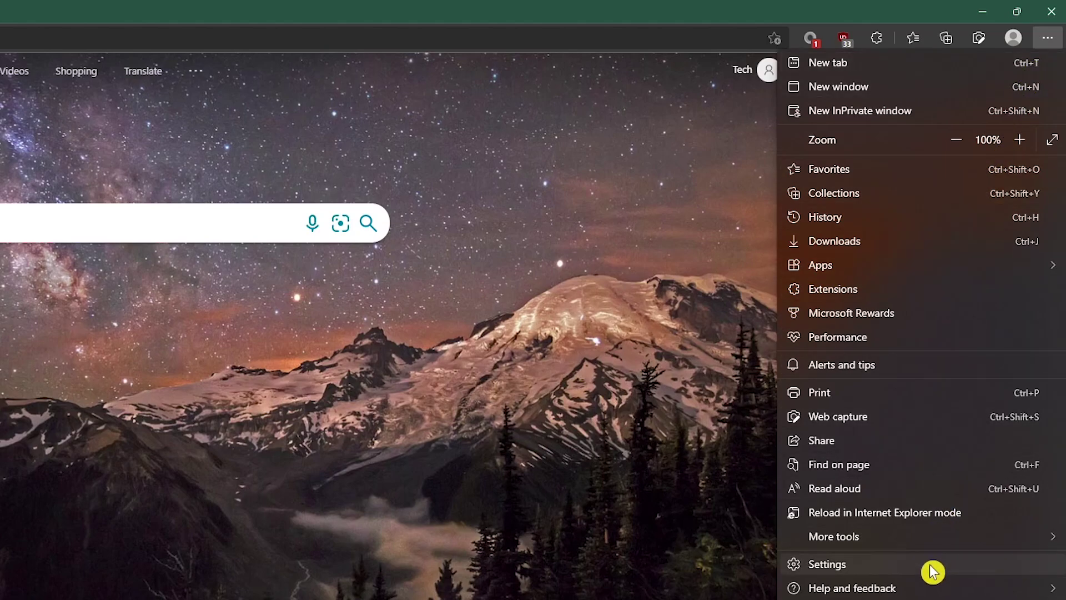
click(933, 572)
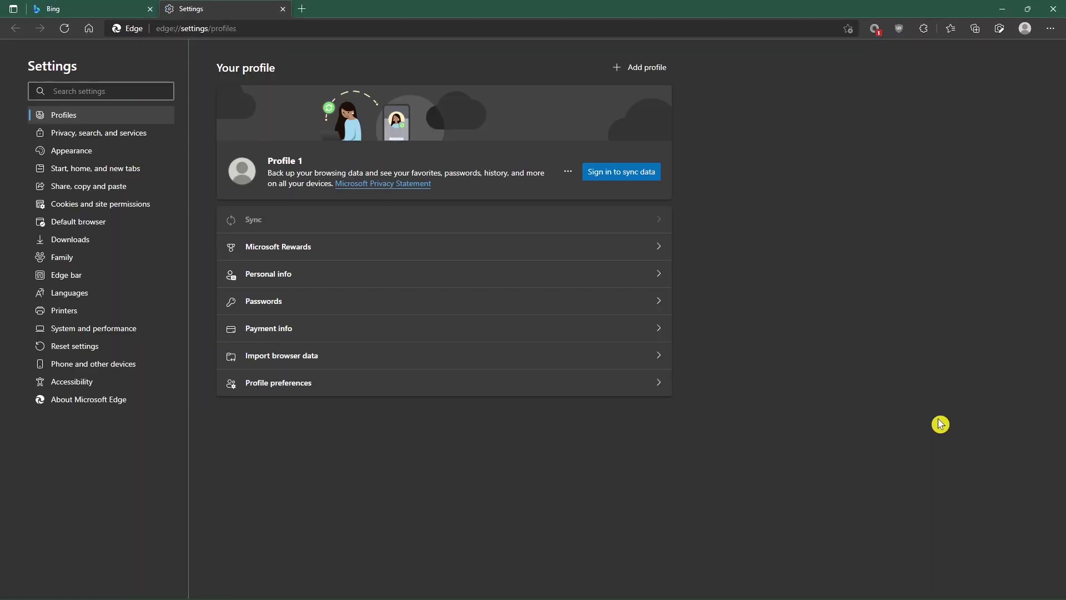
click(93, 139)
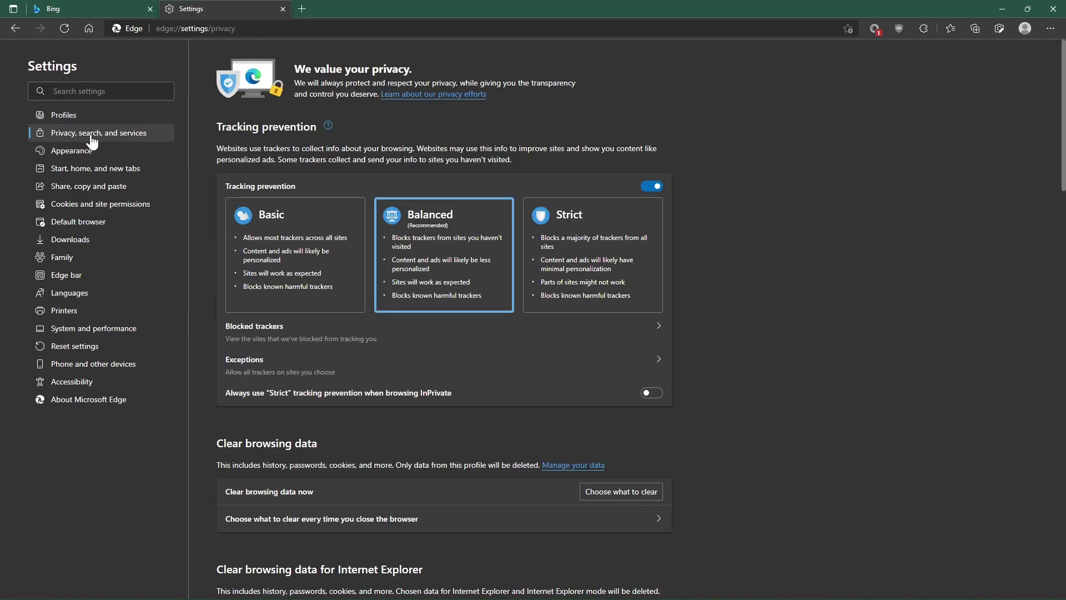
click(630, 499)
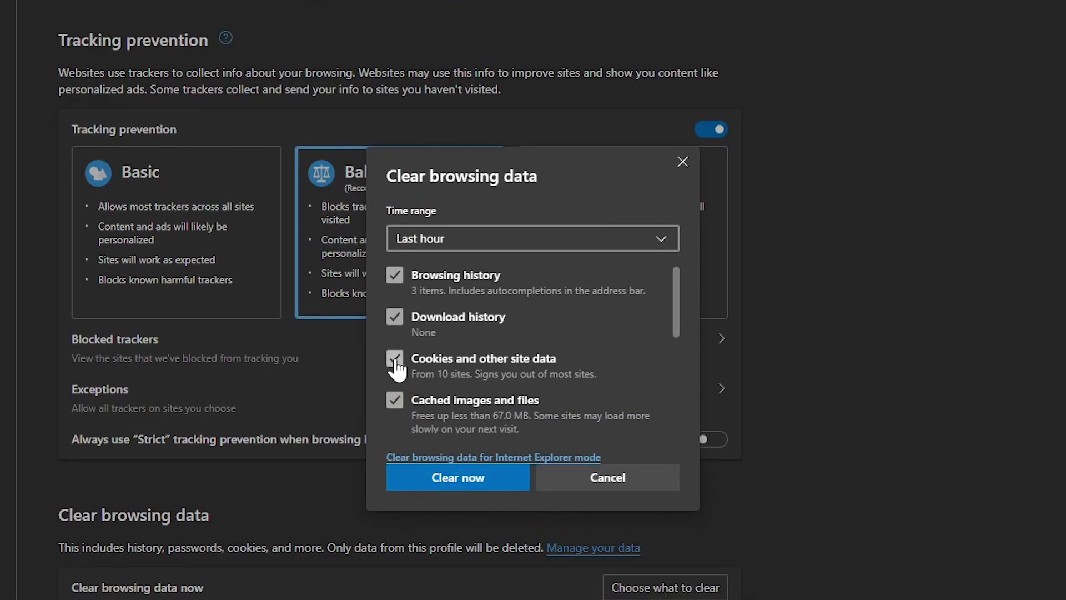
click(395, 318)
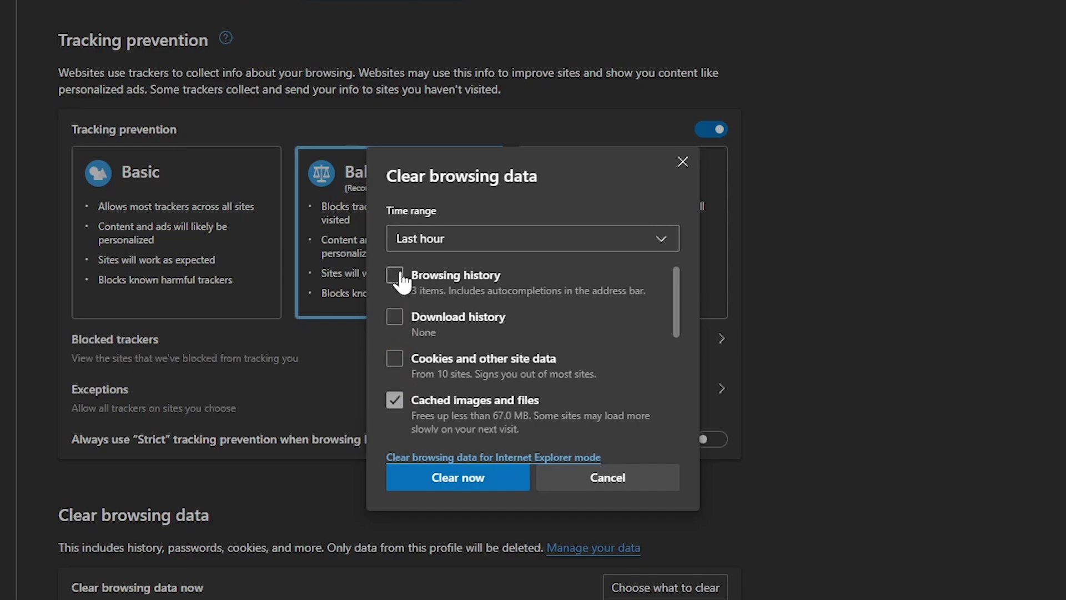
click(482, 244)
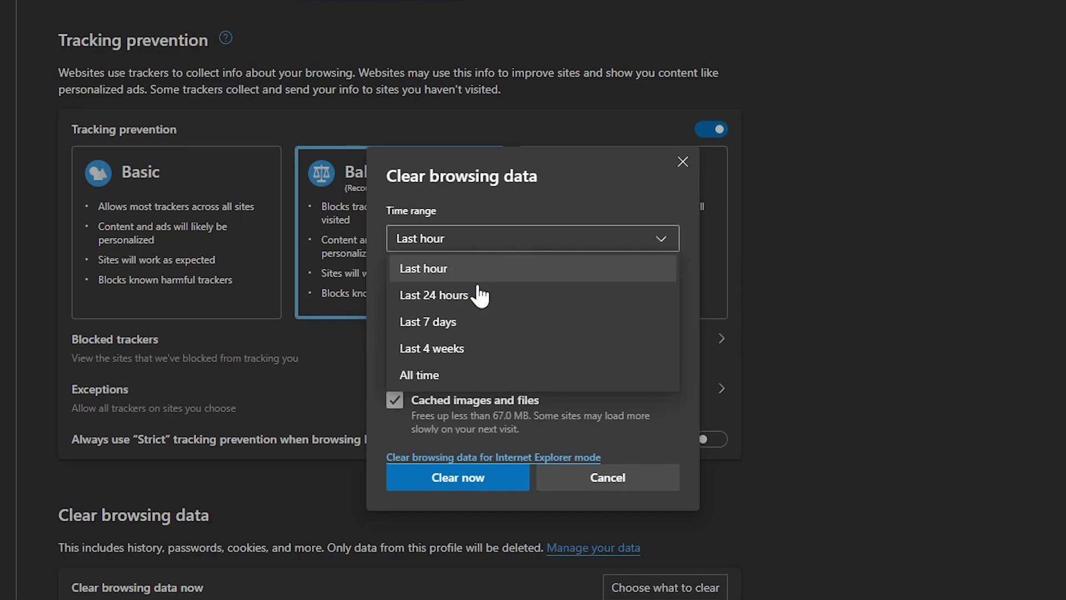
click(465, 383)
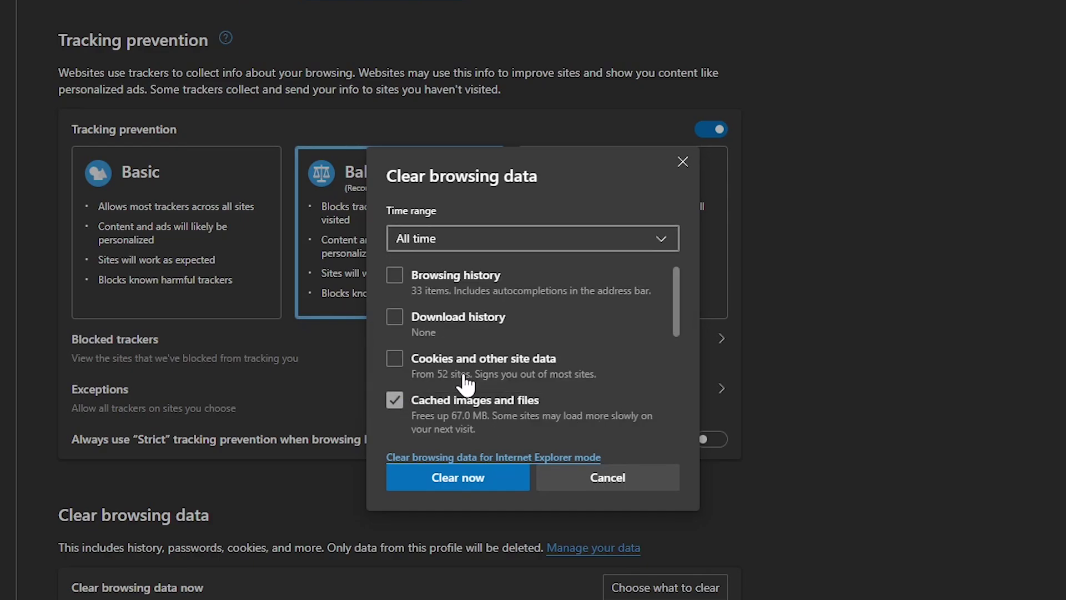
click(451, 487)
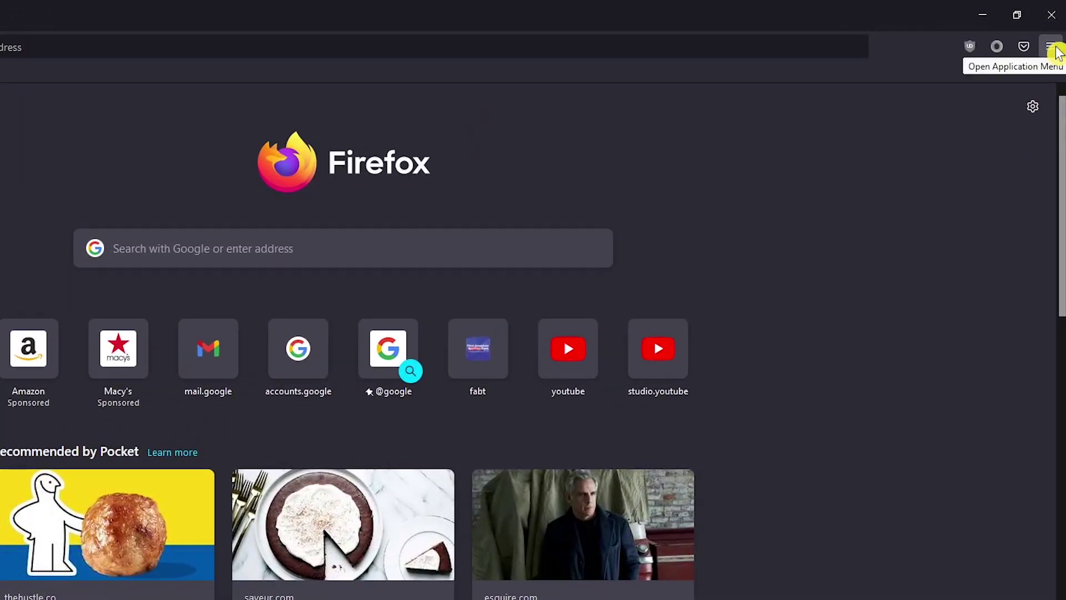
Clear only Firefox's cache over Everything via Privacy & Security > Clear History
click(1053, 39)
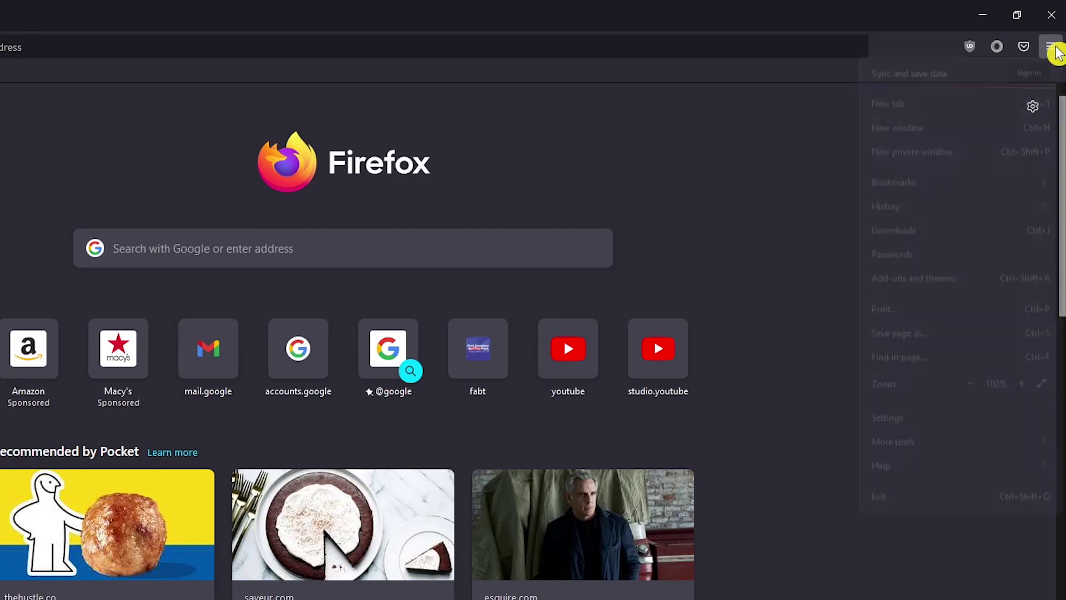
click(995, 421)
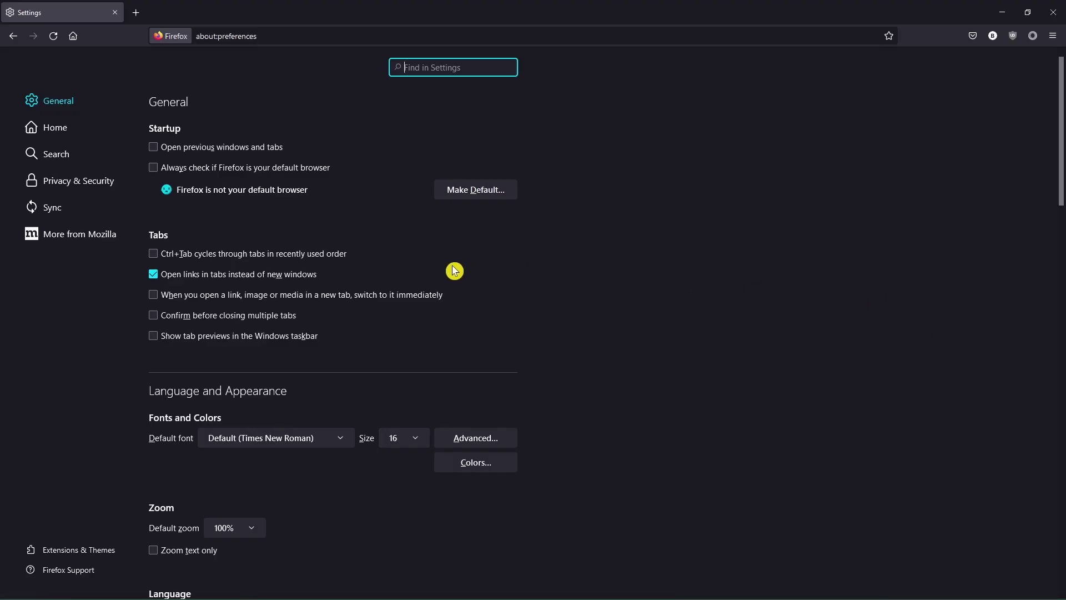
click(97, 187)
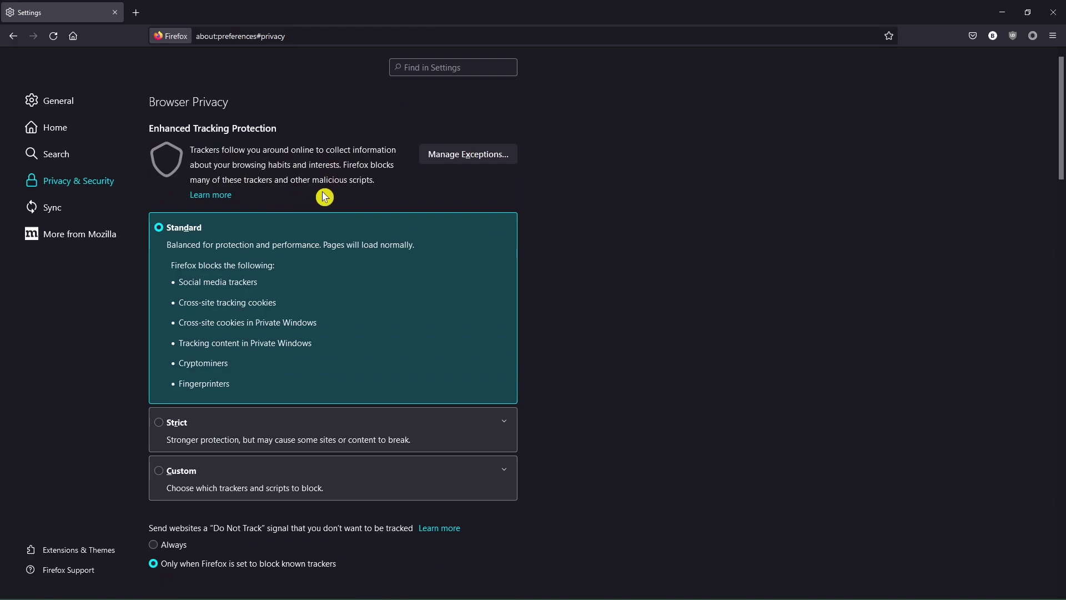
scroll(324, 198, down, 10)
scroll(323, 197, down, 6)
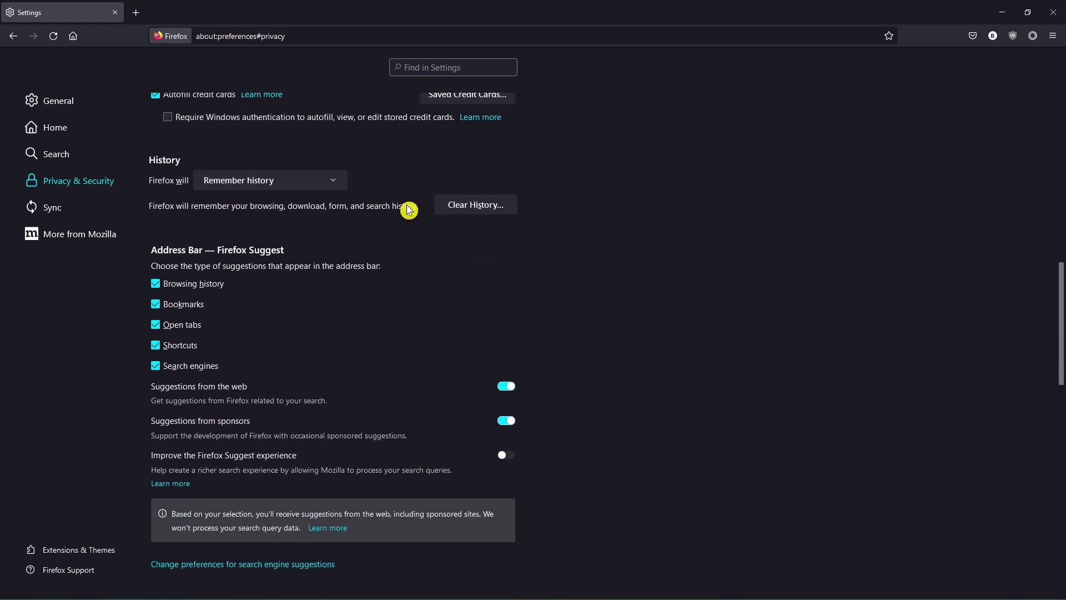
click(472, 210)
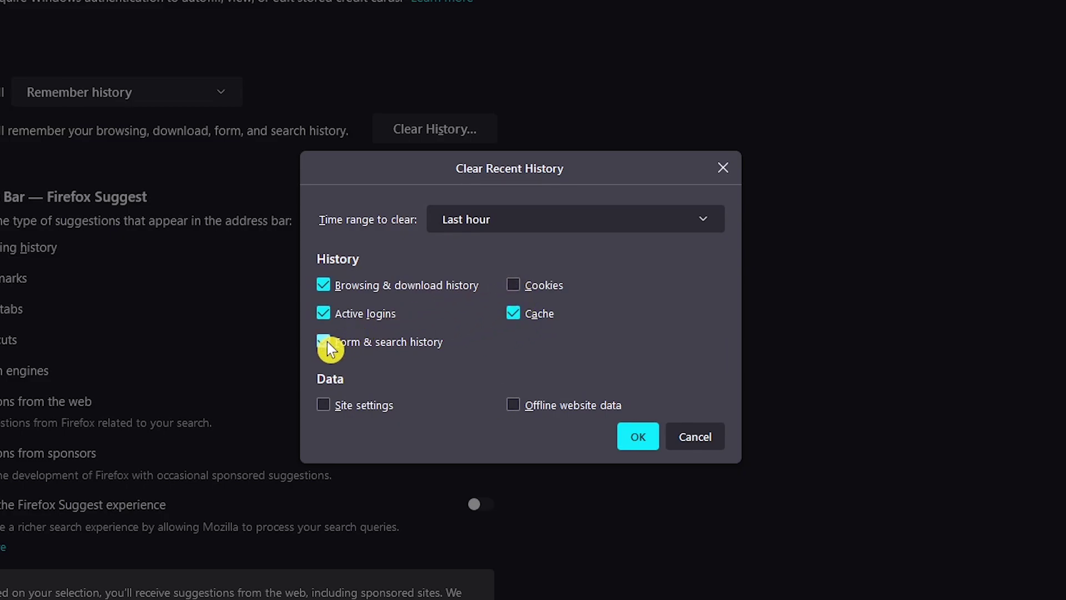
click(329, 290)
click(502, 220)
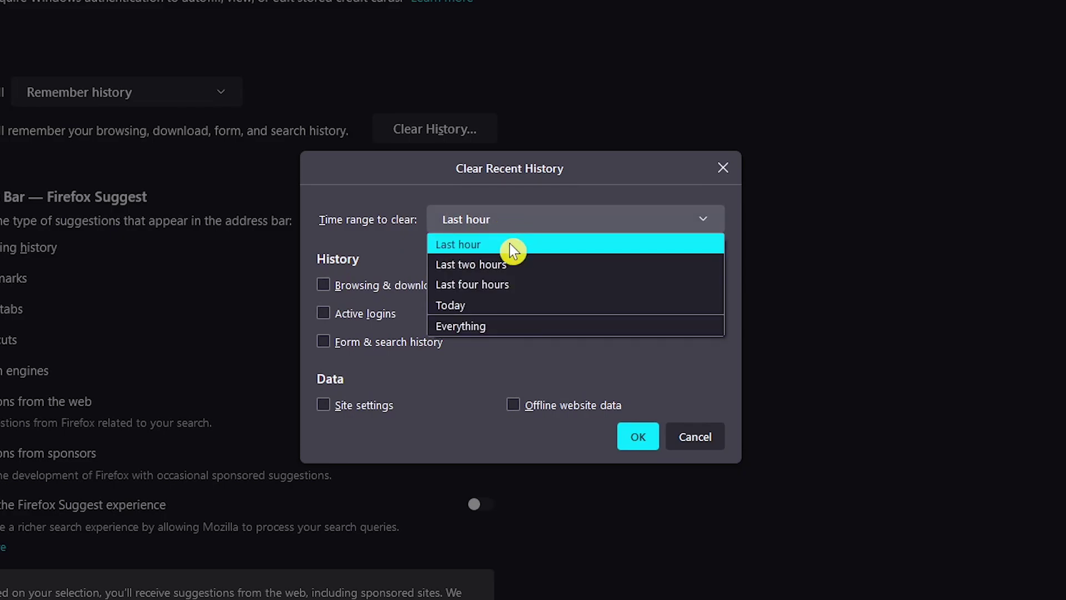
click(504, 327)
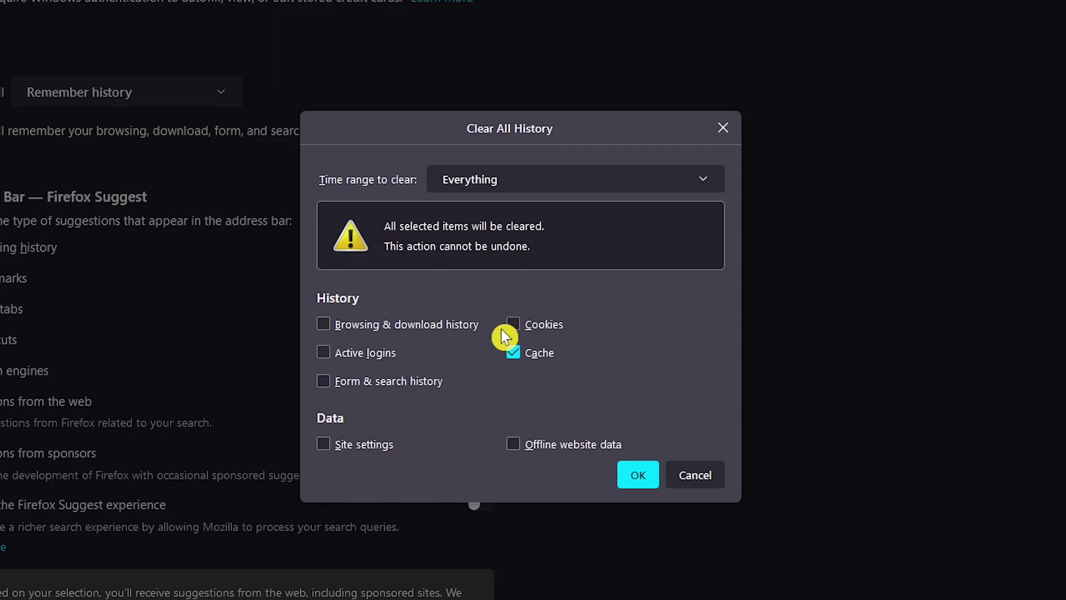
click(637, 476)
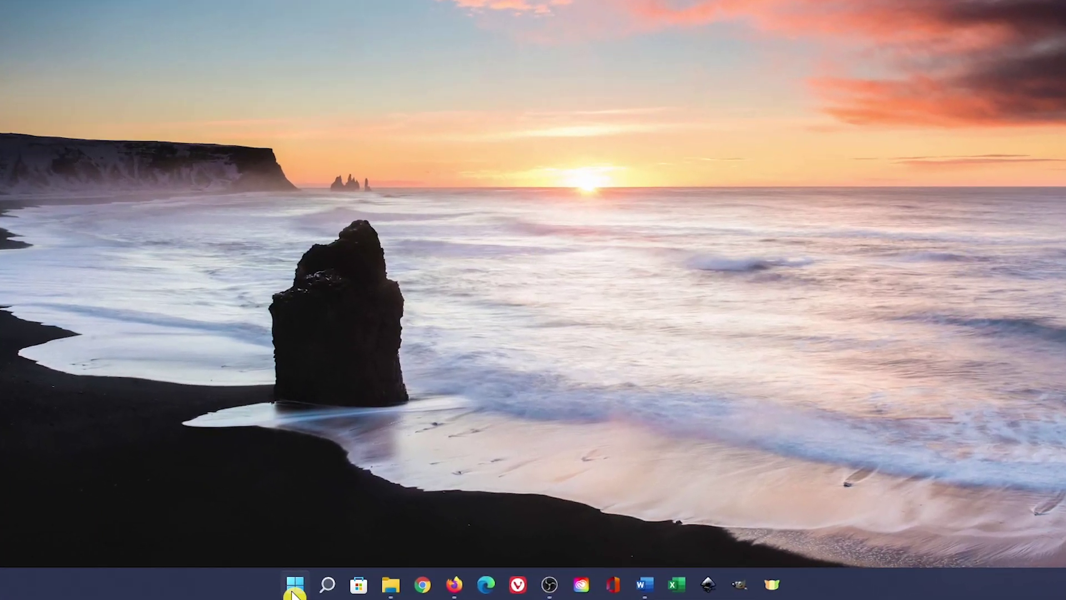
Open Settings > System > Storage to view OS (C:) usage and Storage Sense
right_click(350, 586)
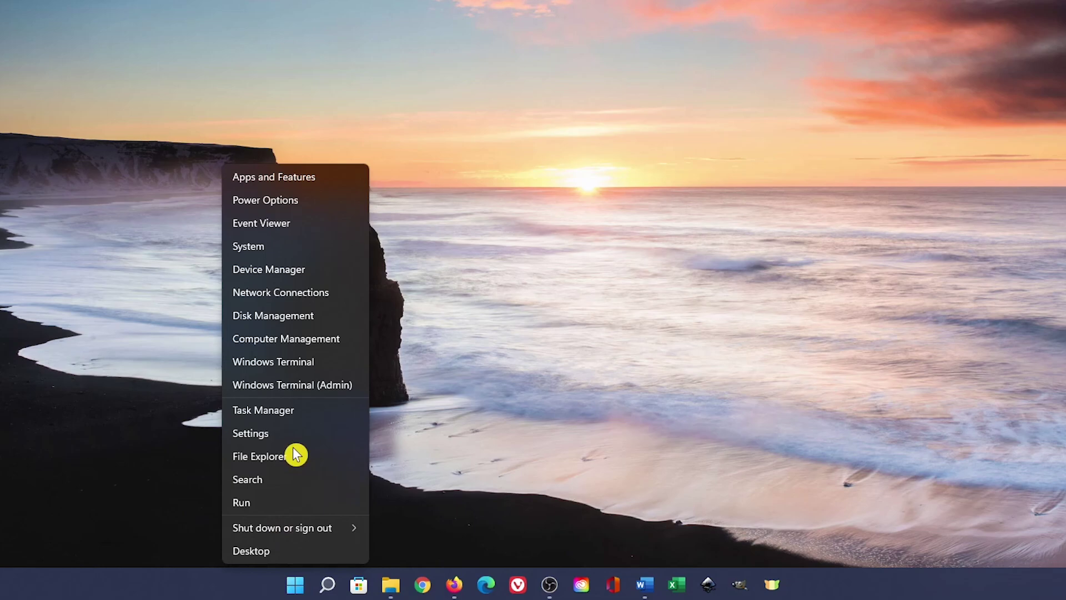
click(295, 441)
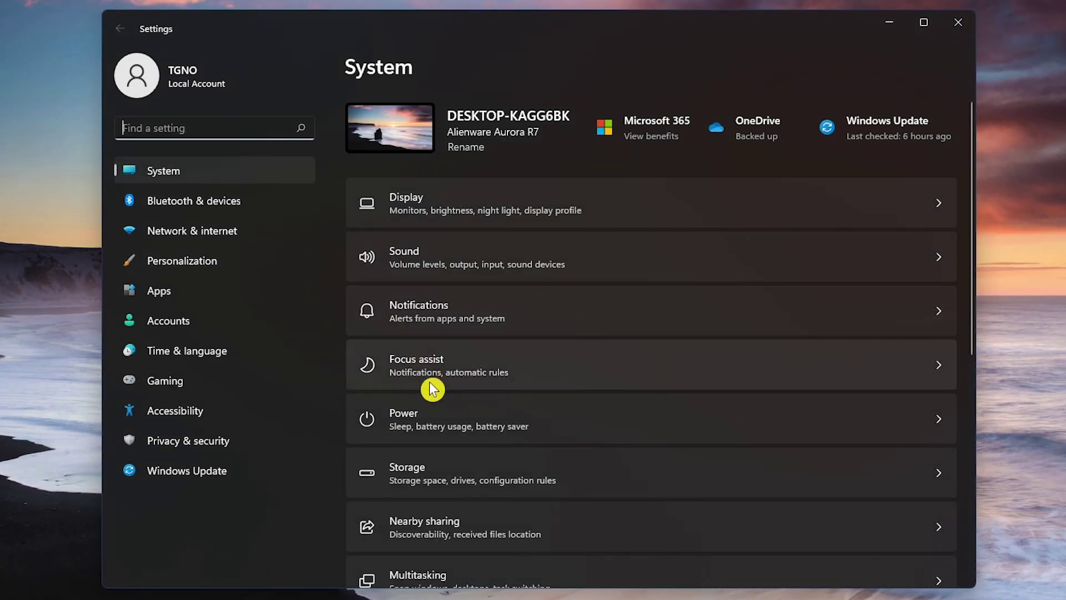
click(511, 476)
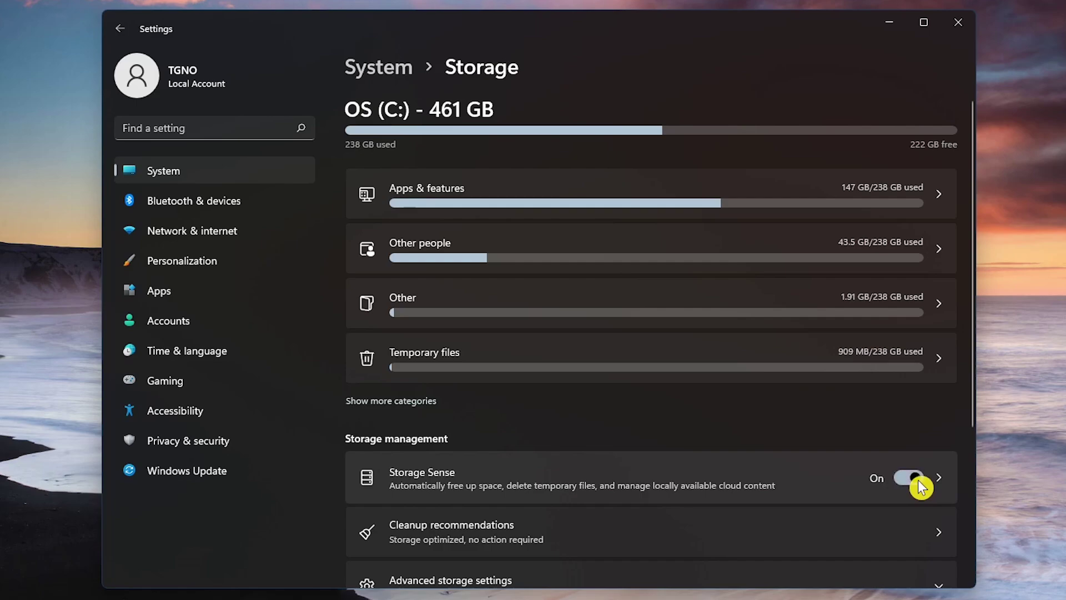
Open the Storage Sense page and keep Run Storage Sense set to During low free disk space
click(658, 487)
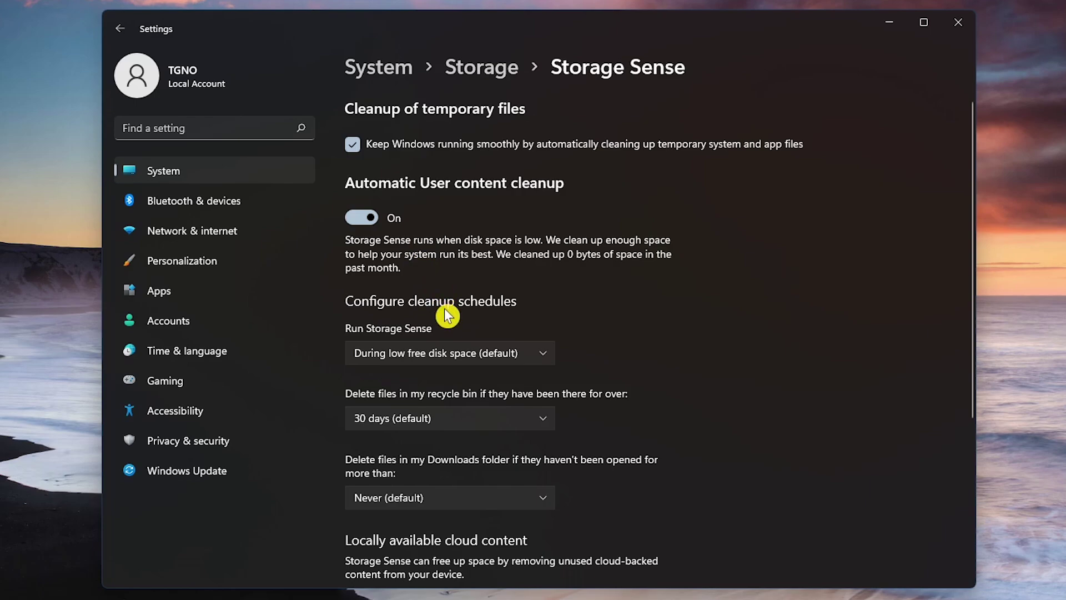
click(461, 356)
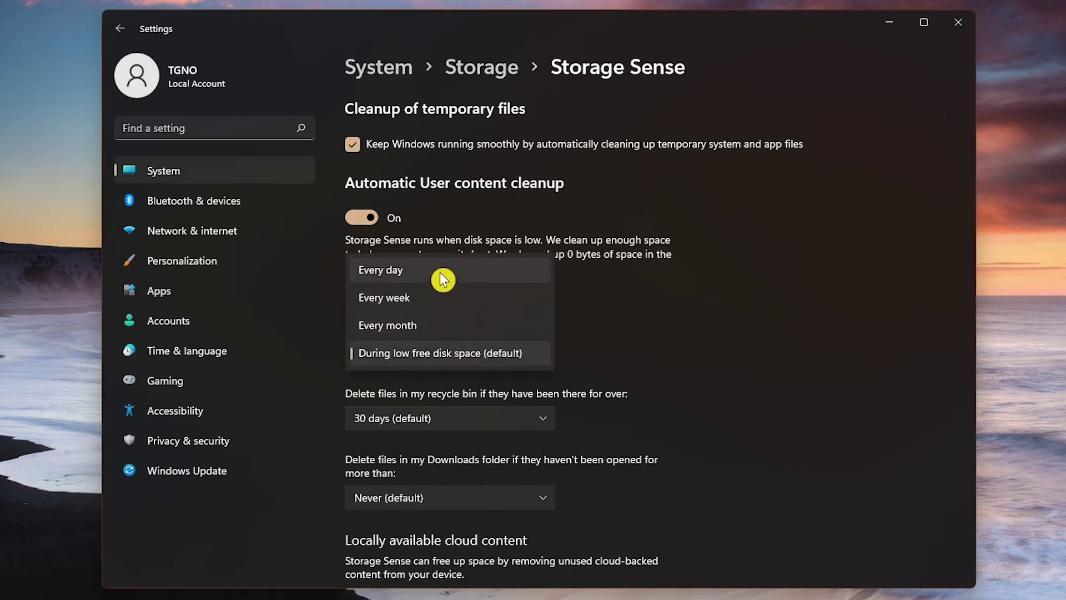
click(440, 354)
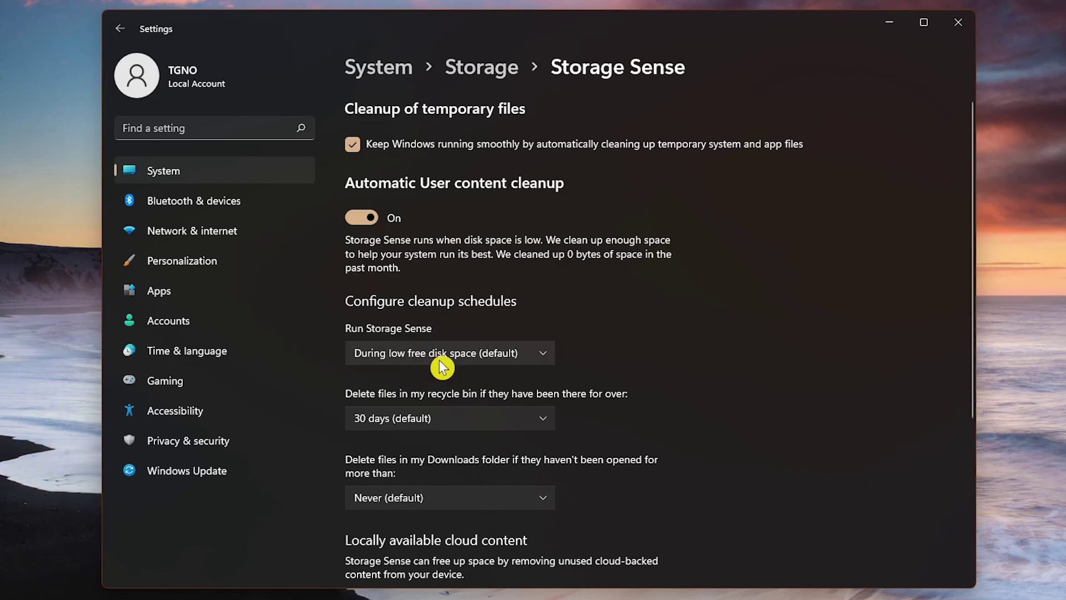
scroll(442, 370, down, 5)
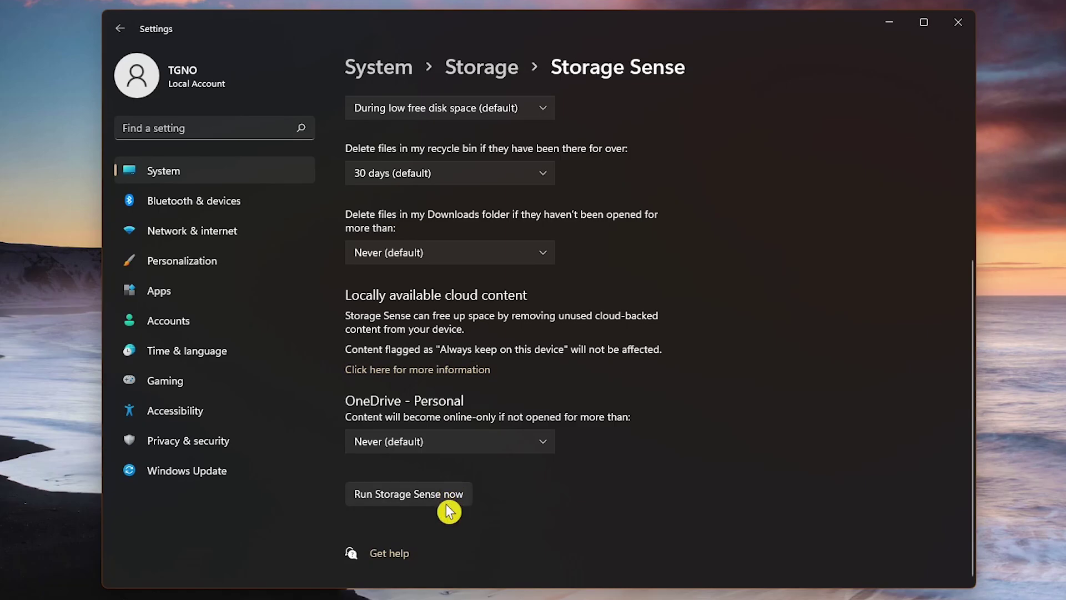